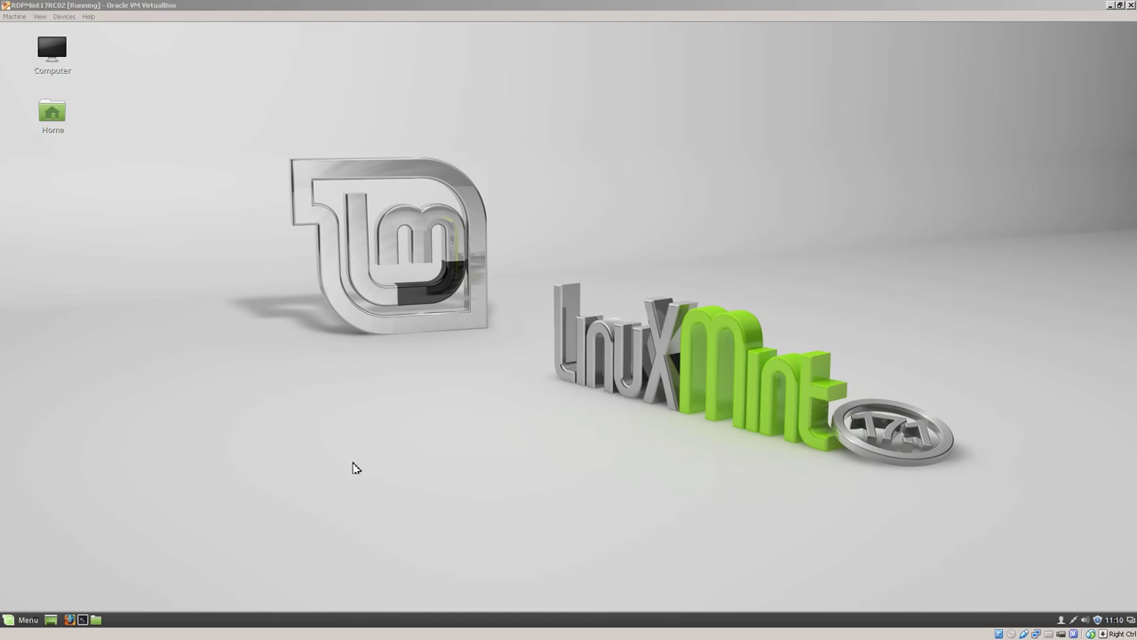
Open the Desktop Sharing preferences and allow other users to view the desktop
{"action": "left_click", "coordinate": [23, 622]}
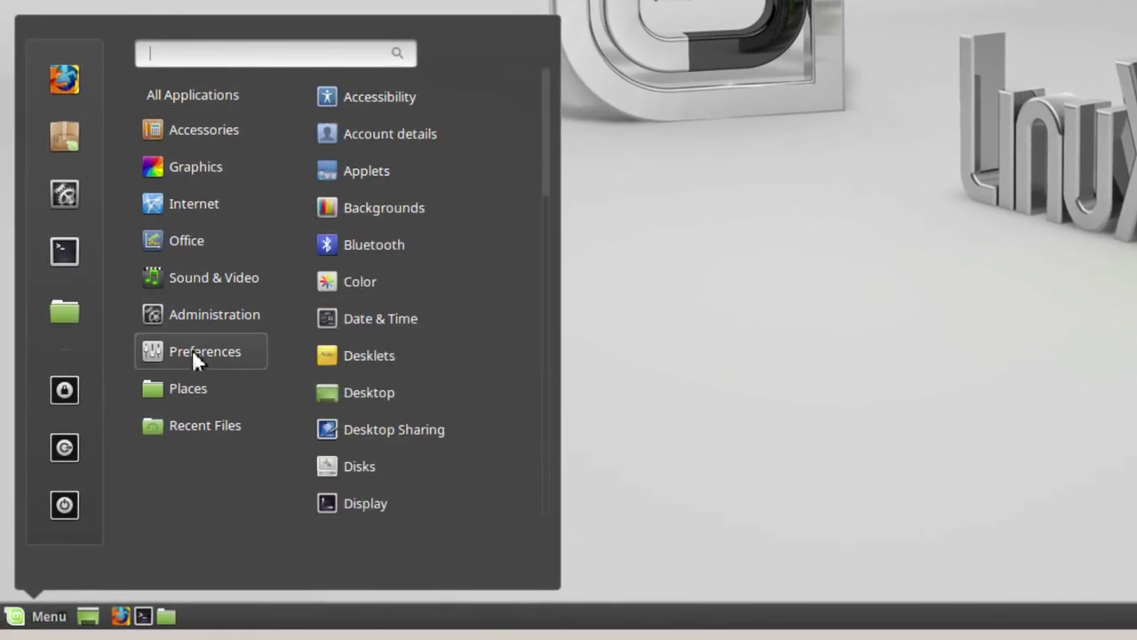
{"action": "left_click", "coordinate": [402, 428]}
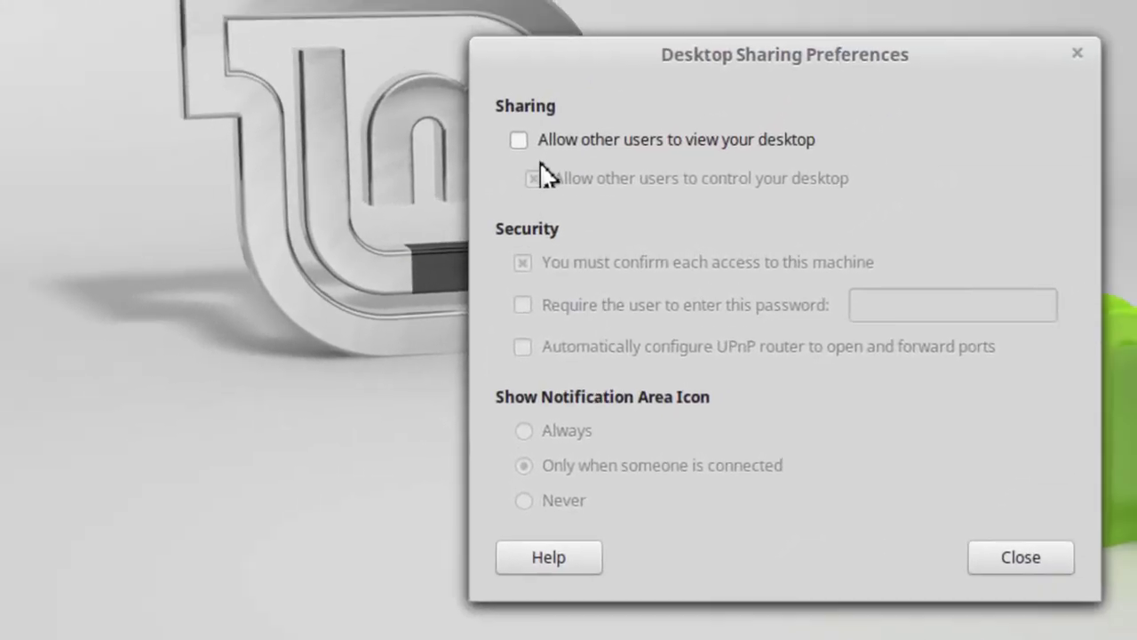
{"action": "left_click", "coordinate": [519, 140]}
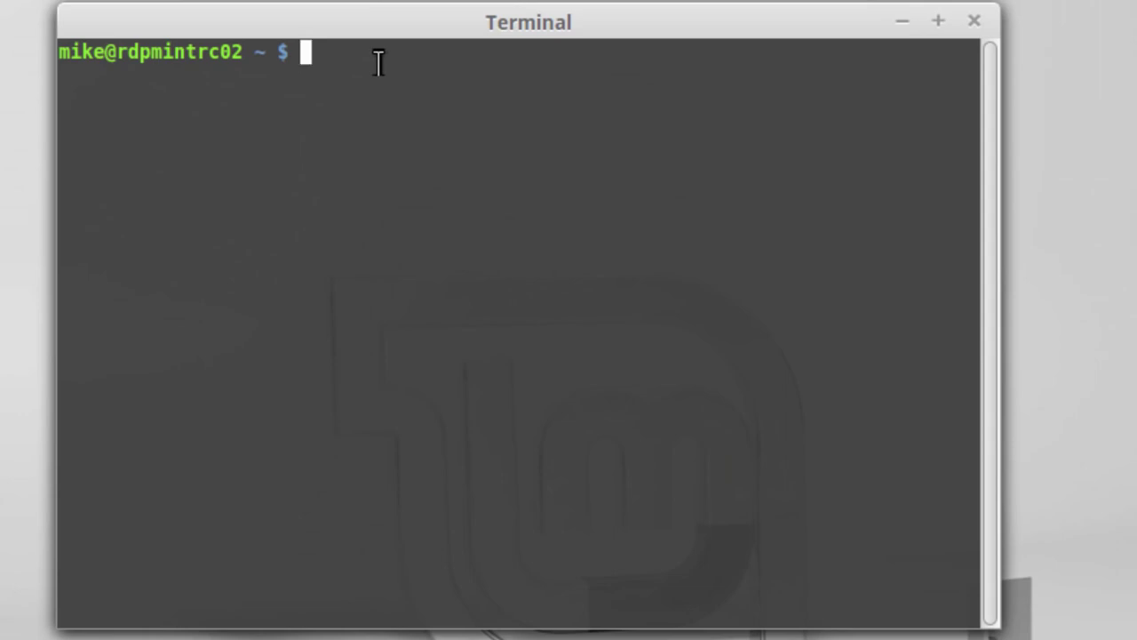
Refresh the package lists in the terminal with sudo apt-get update, authorising it with the account password
{"action": "type", "text": "sudo a"}
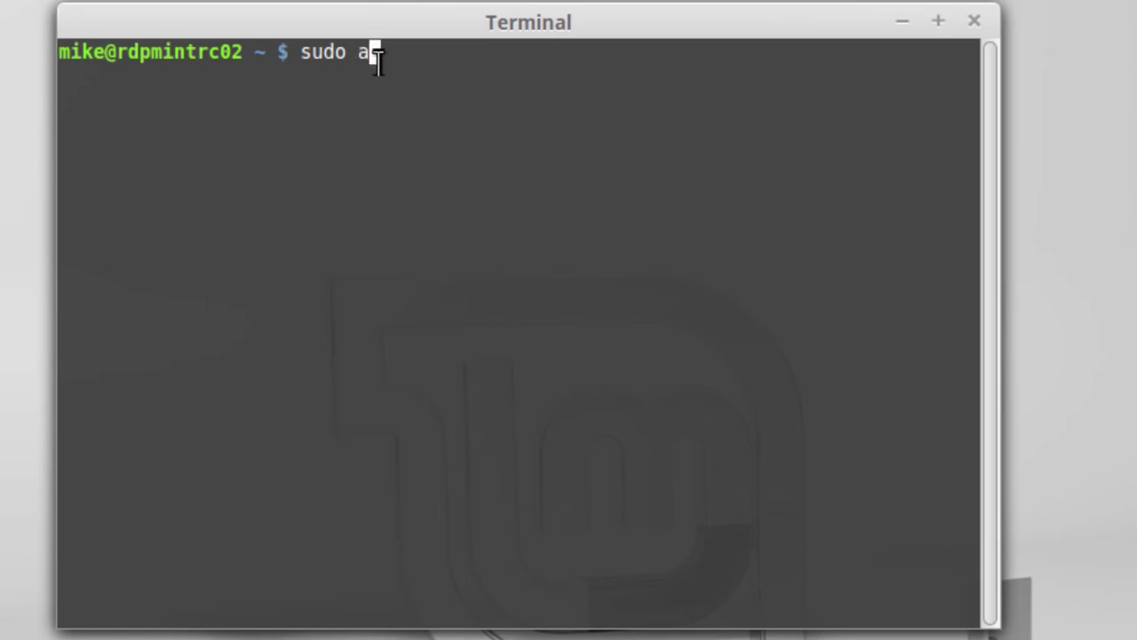
{"action": "type", "text": "pt-get"}
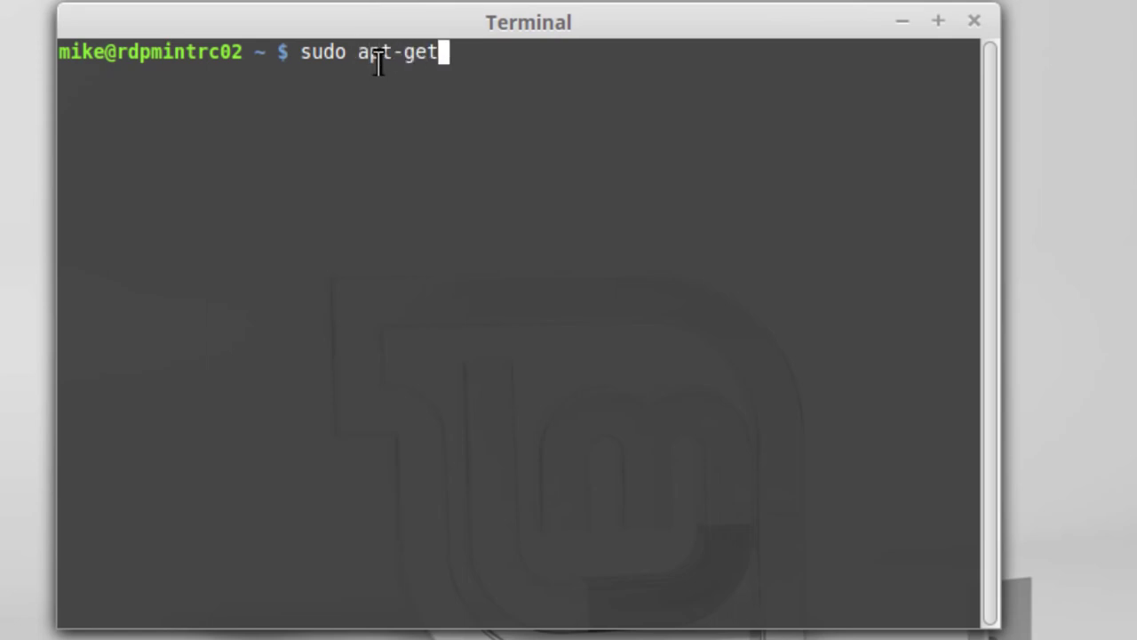
{"action": "type", "text": " updates"}
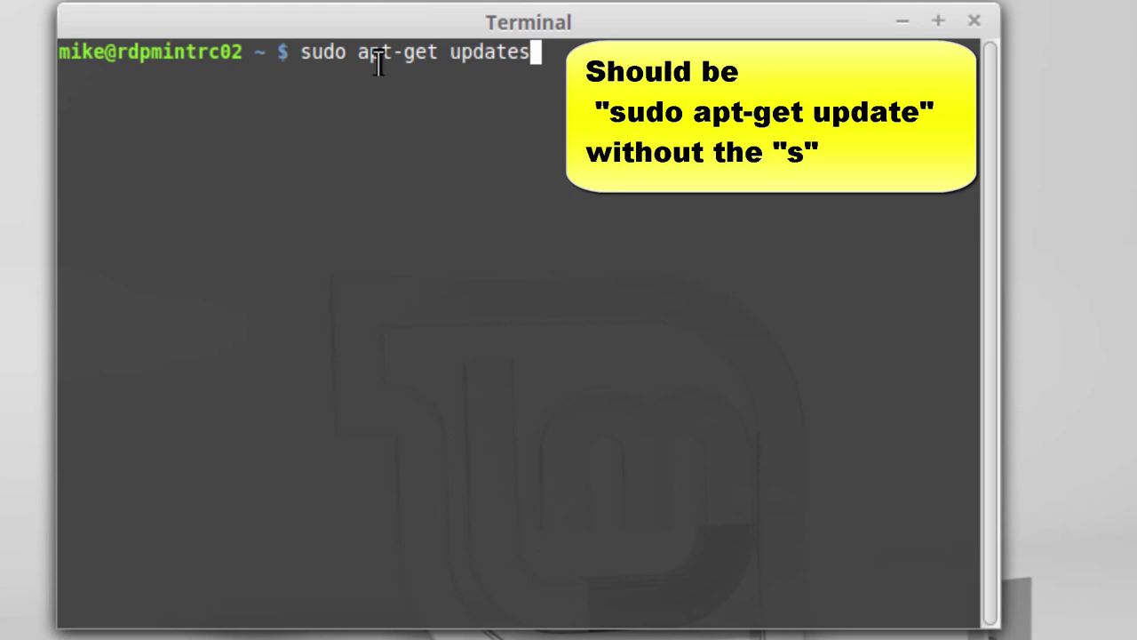
{"action": "key", "text": "Return"}
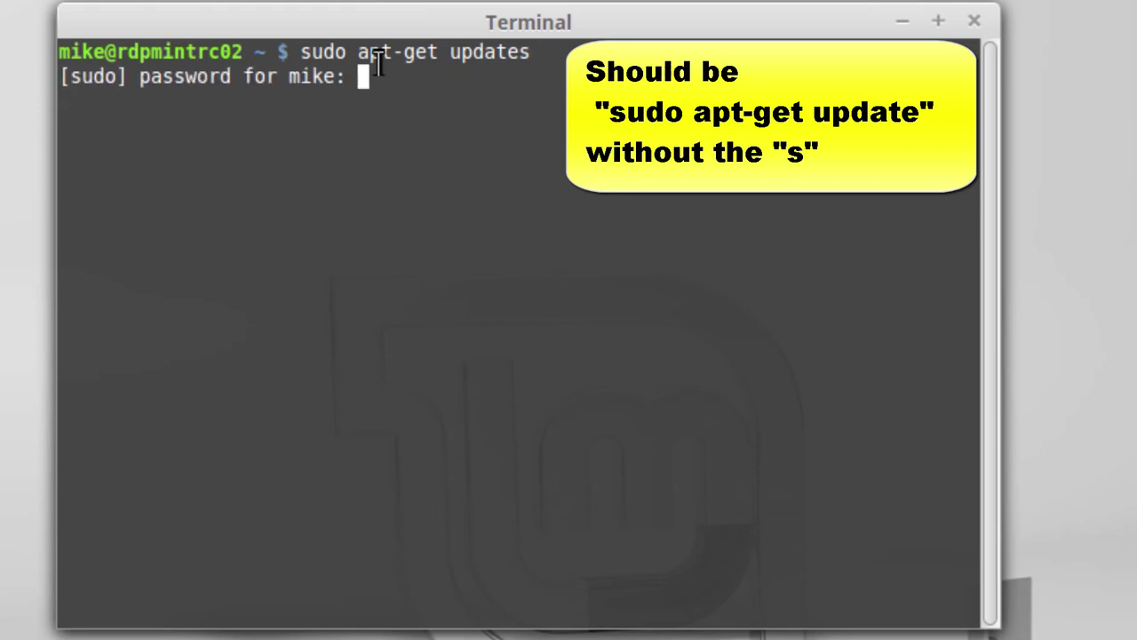
{"action": "key", "text": "Return"}
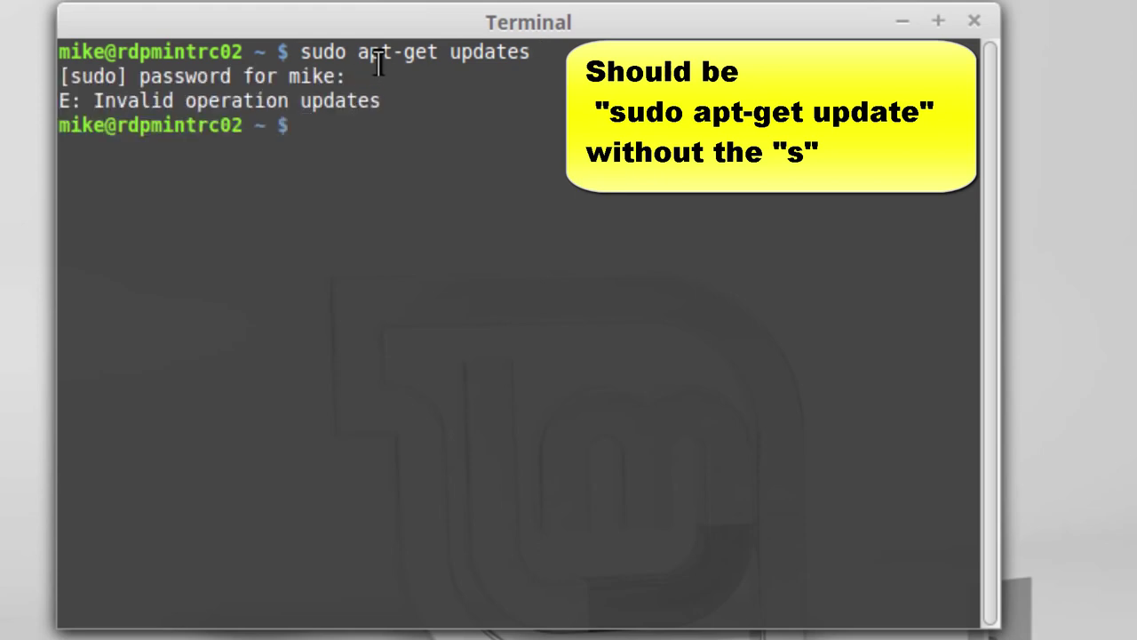
{"action": "key", "text": "Up"}
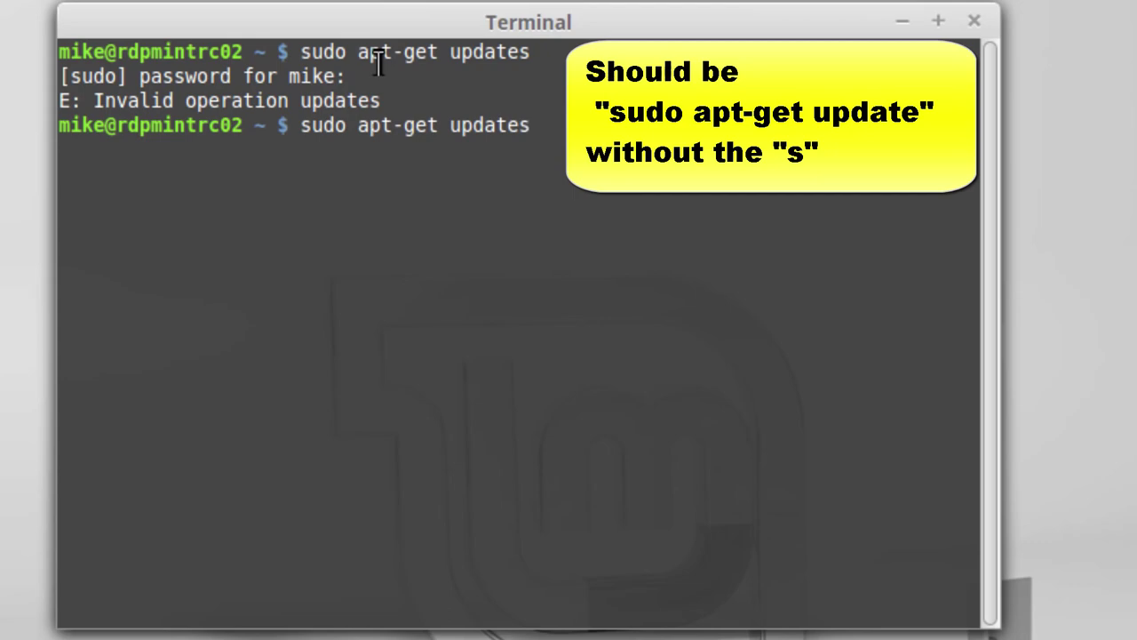
{"action": "key", "text": "BackSpace"}
{"action": "key", "text": "Return"}
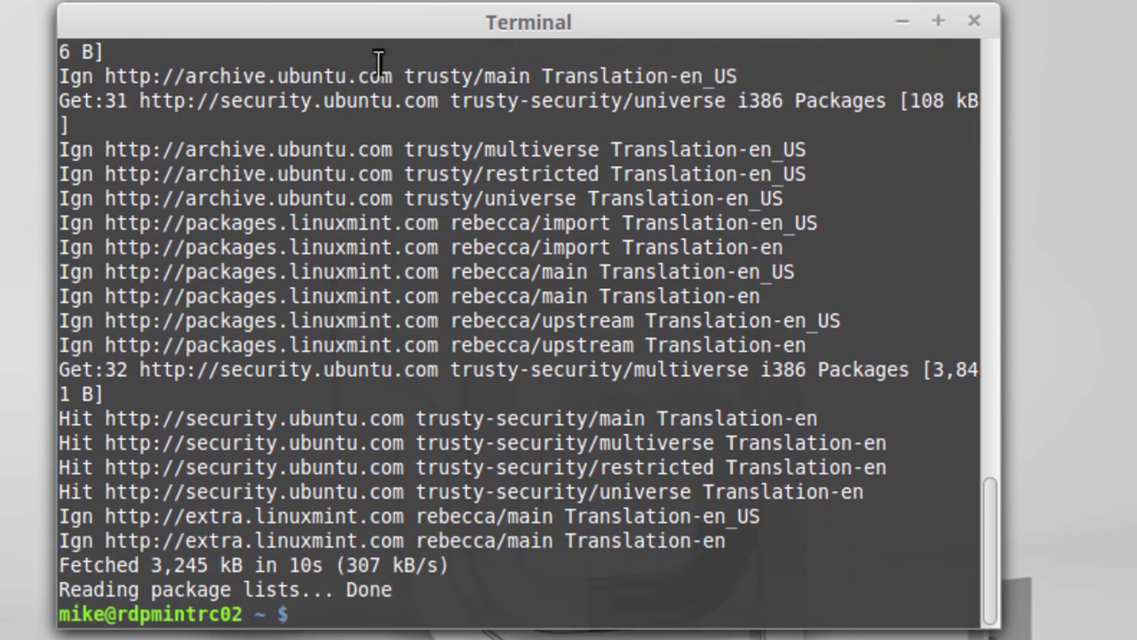
Install the Xfce desktop with sudo apt-get install mint-meta-xfce and accept the installation
{"action": "type", "text": "sudo "}
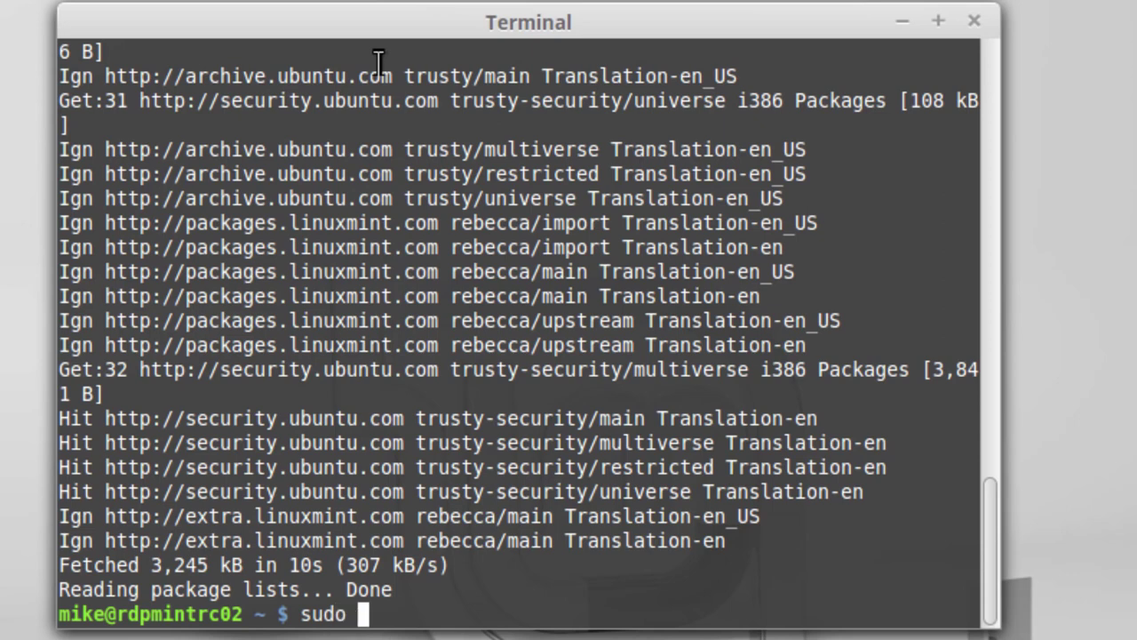
{"action": "type", "text": "apt-ge"}
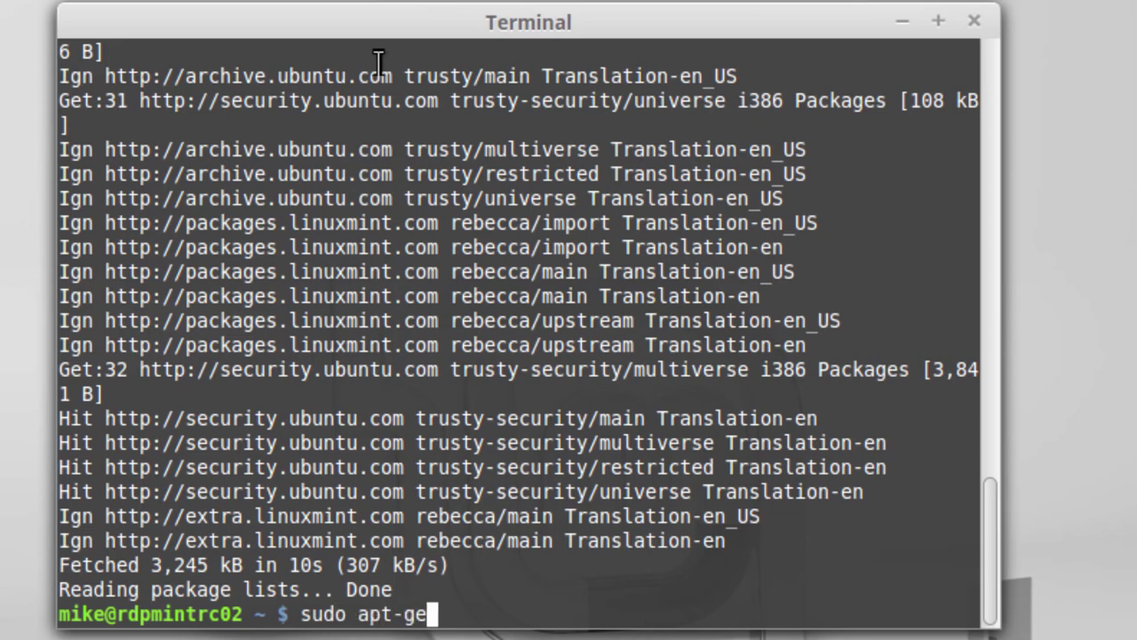
{"action": "type", "text": "t insta"}
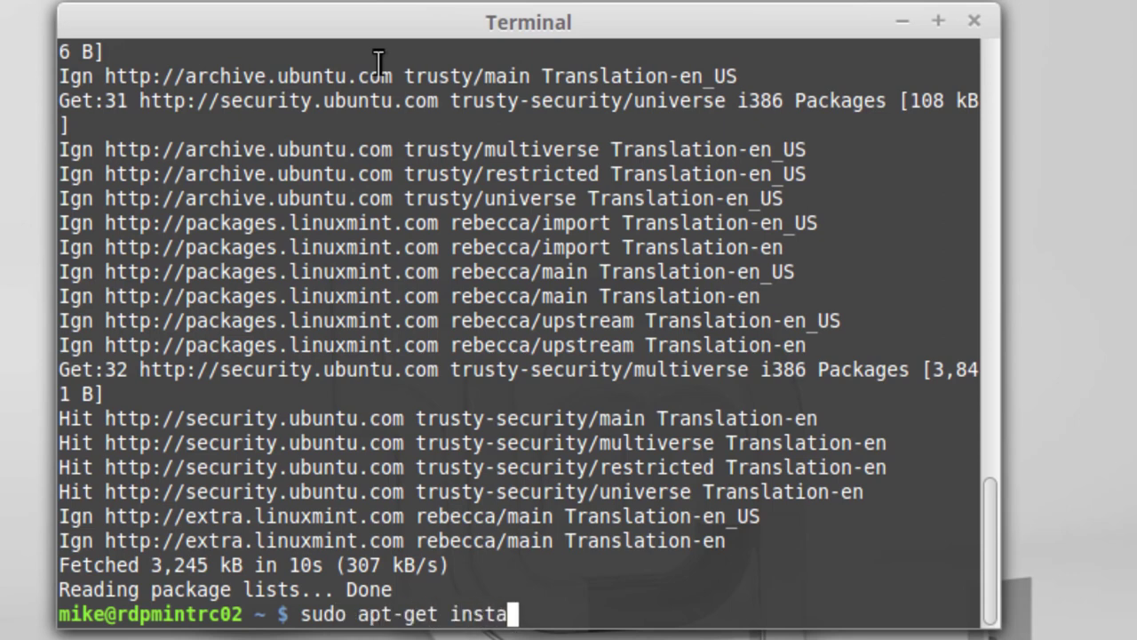
{"action": "type", "text": "ll mint"}
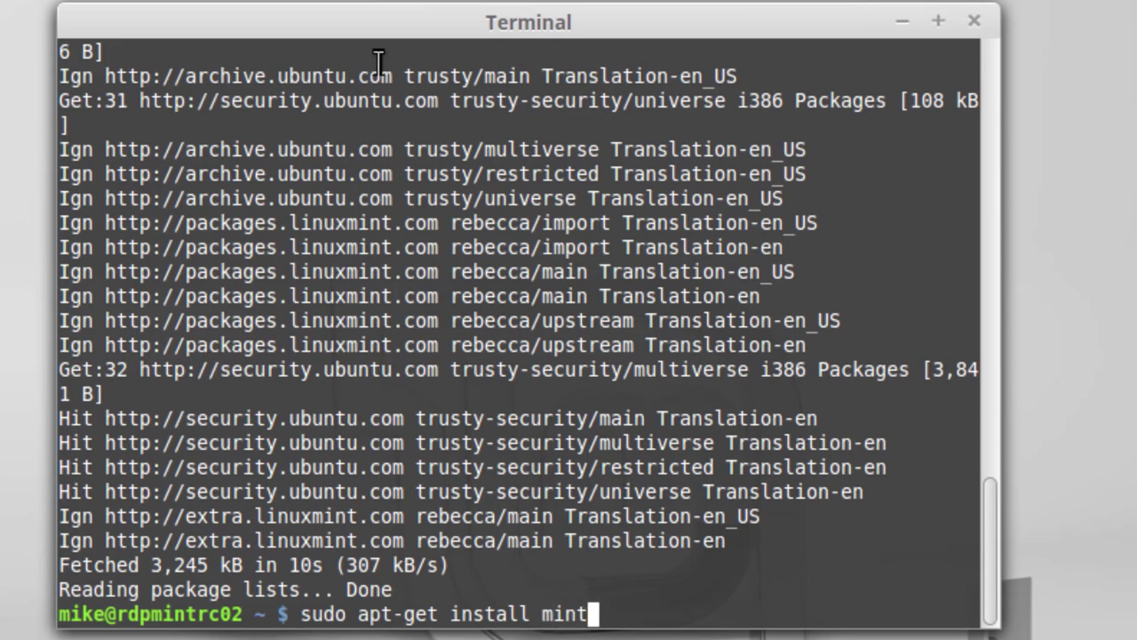
{"action": "type", "text": "-meta"}
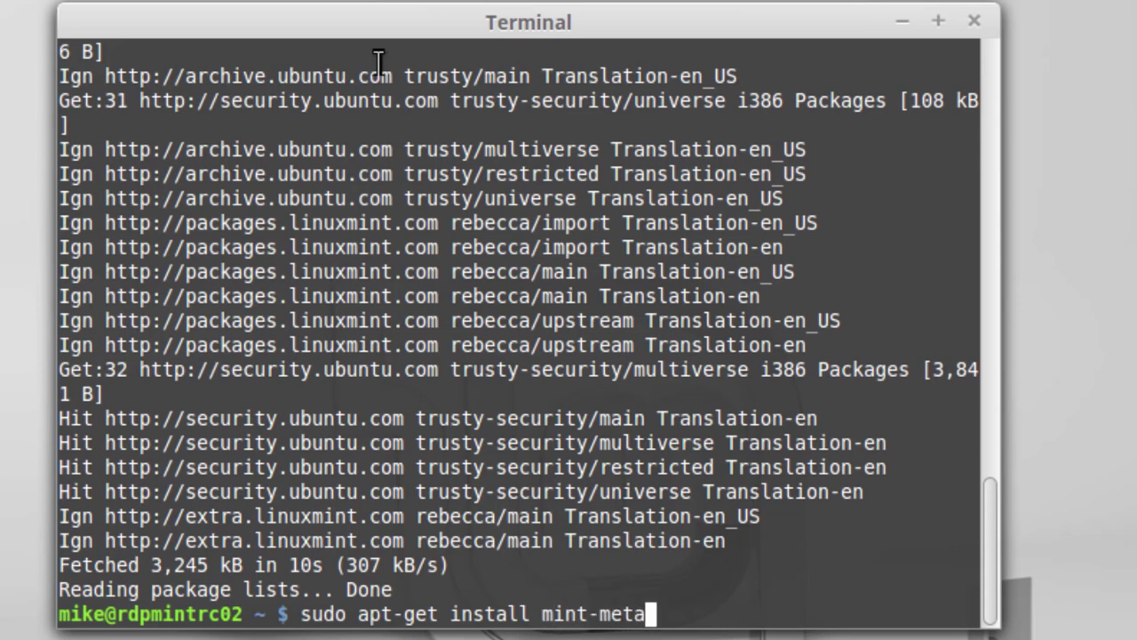
{"action": "type", "text": "-xfce"}
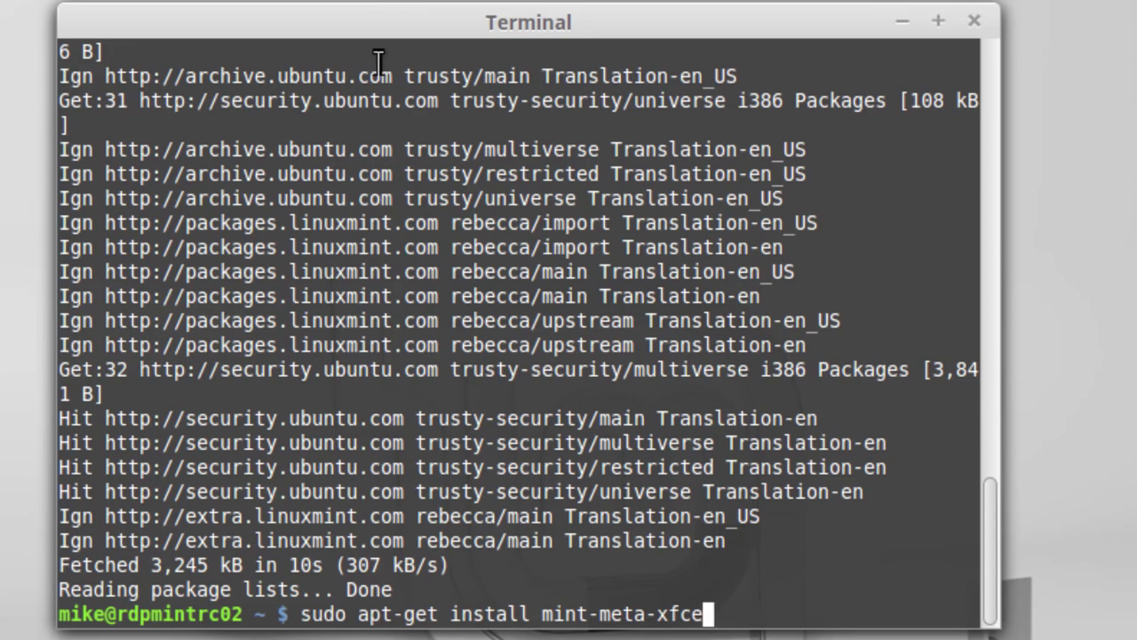
{"action": "key", "text": "Return"}
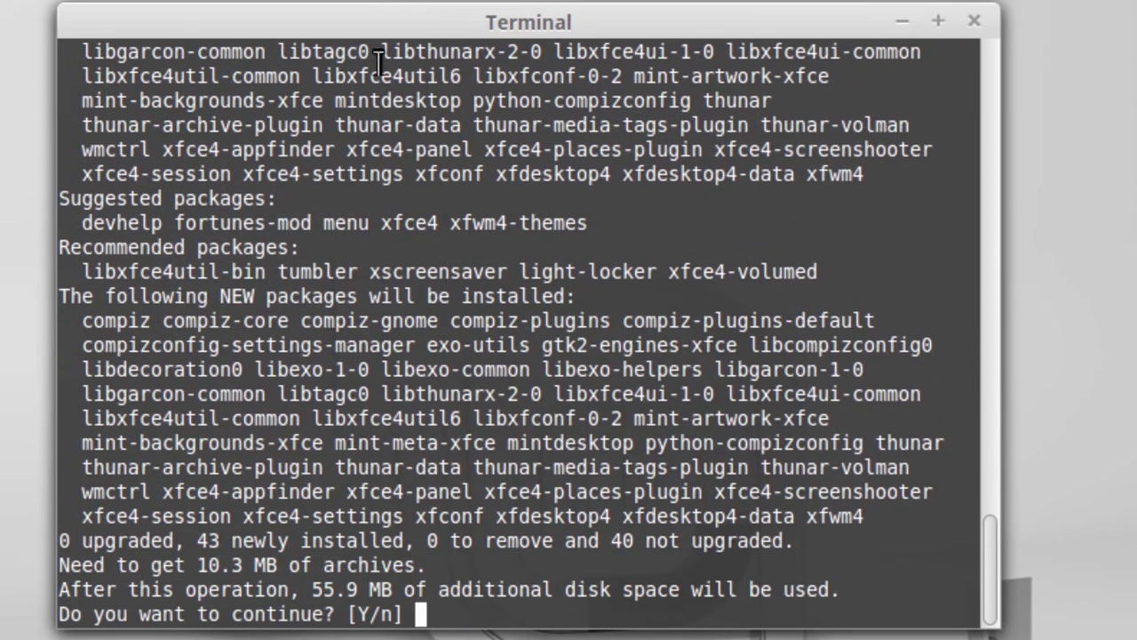
{"action": "type", "text": "y"}
{"action": "key", "text": "Return"}
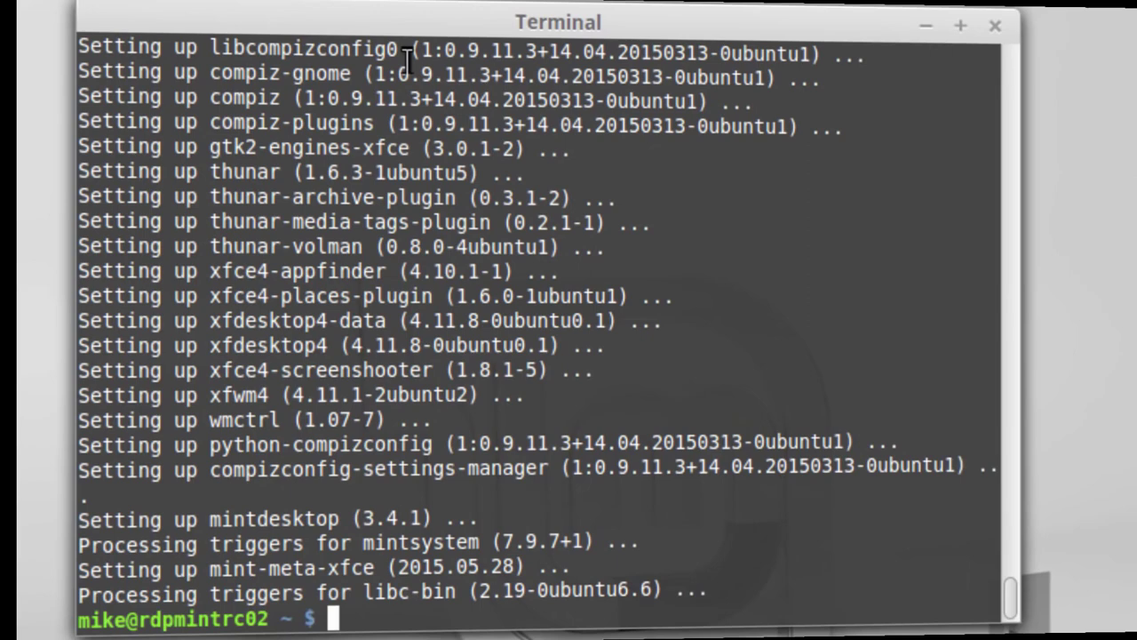
Restart the system with sudo reboot and log in to the Cinnamon session with the account password
{"action": "type", "text": "sudo "}
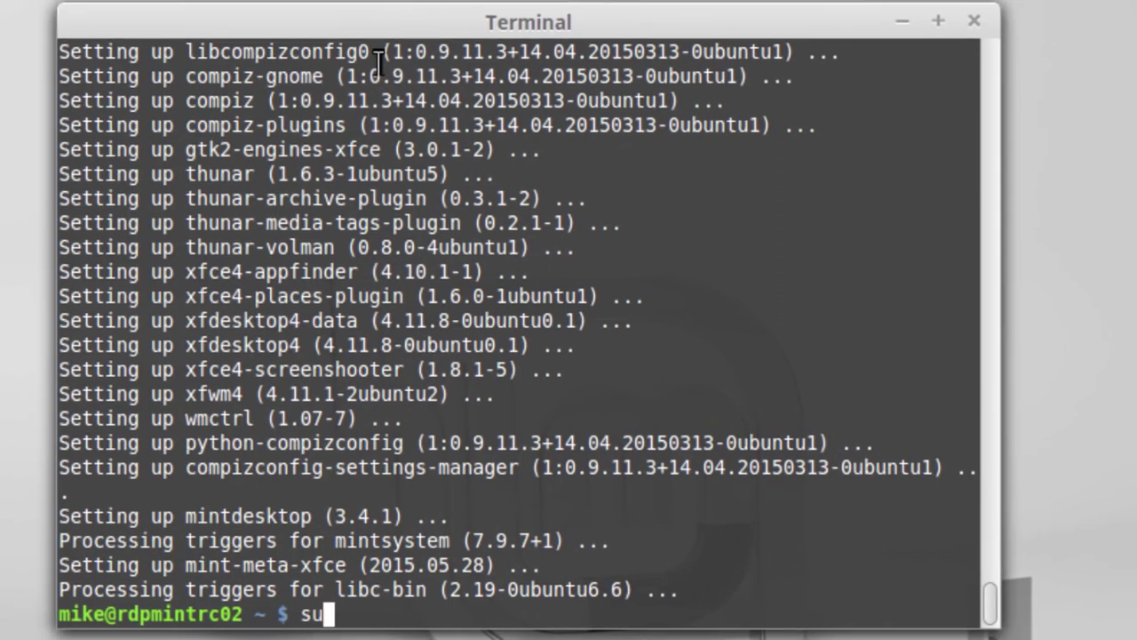
{"action": "type", "text": "reboot"}
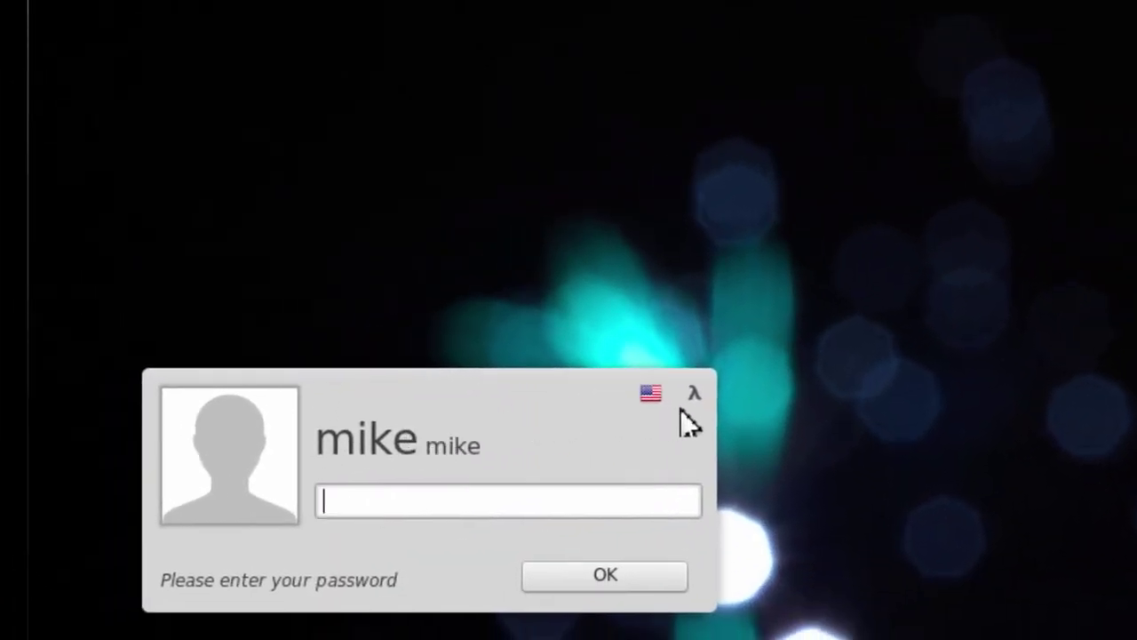
{"action": "left_click", "coordinate": [698, 394]}
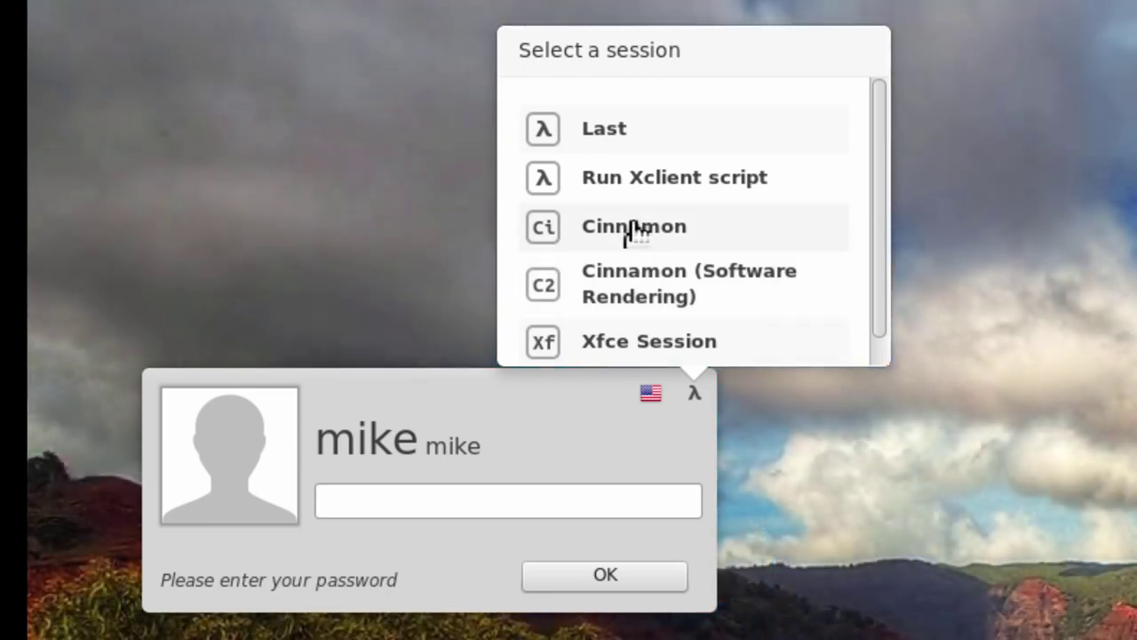
{"action": "left_click", "coordinate": [632, 230]}
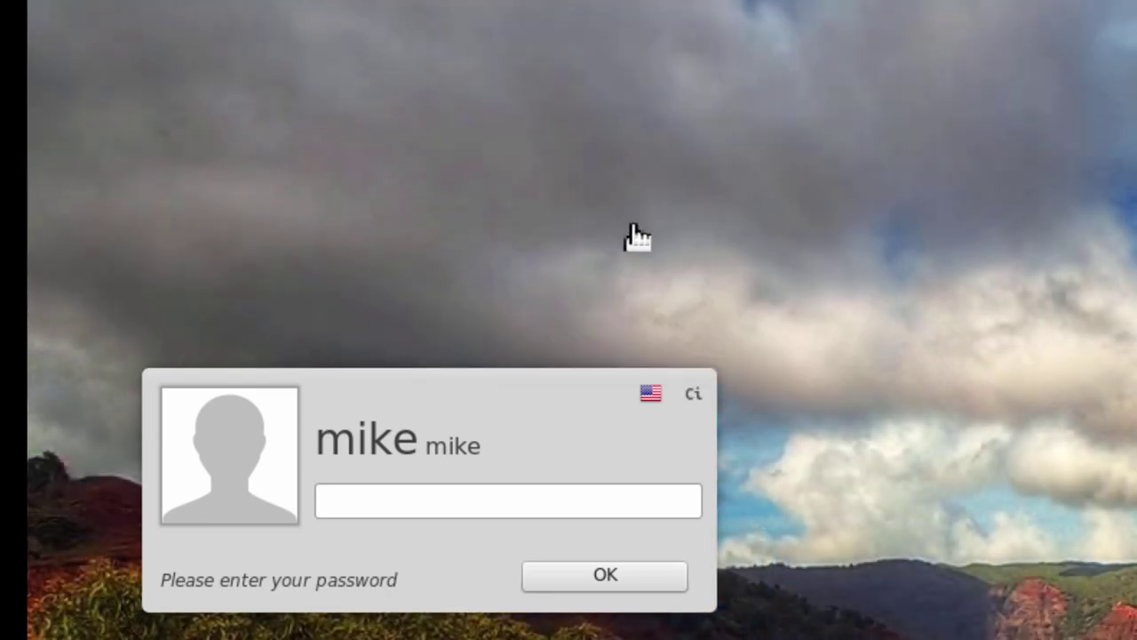
{"action": "left_click", "coordinate": [472, 503]}
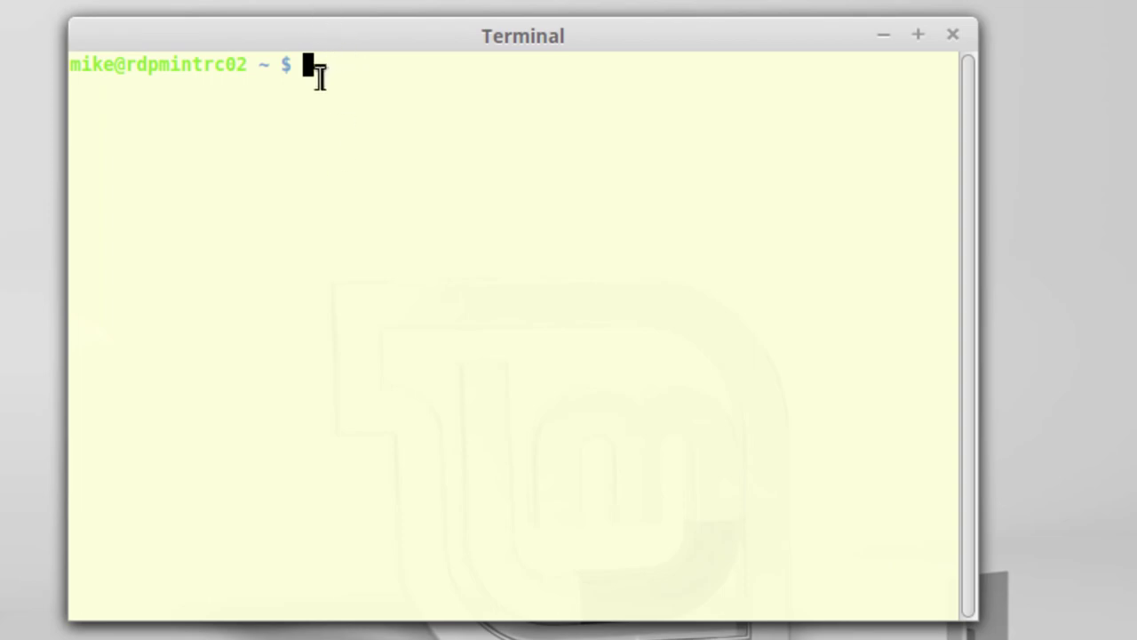
Install the remote desktop server in a terminal with sudo apt-get install xrdp, authorising it with the account password
{"action": "type", "text": "sudo apt-"}
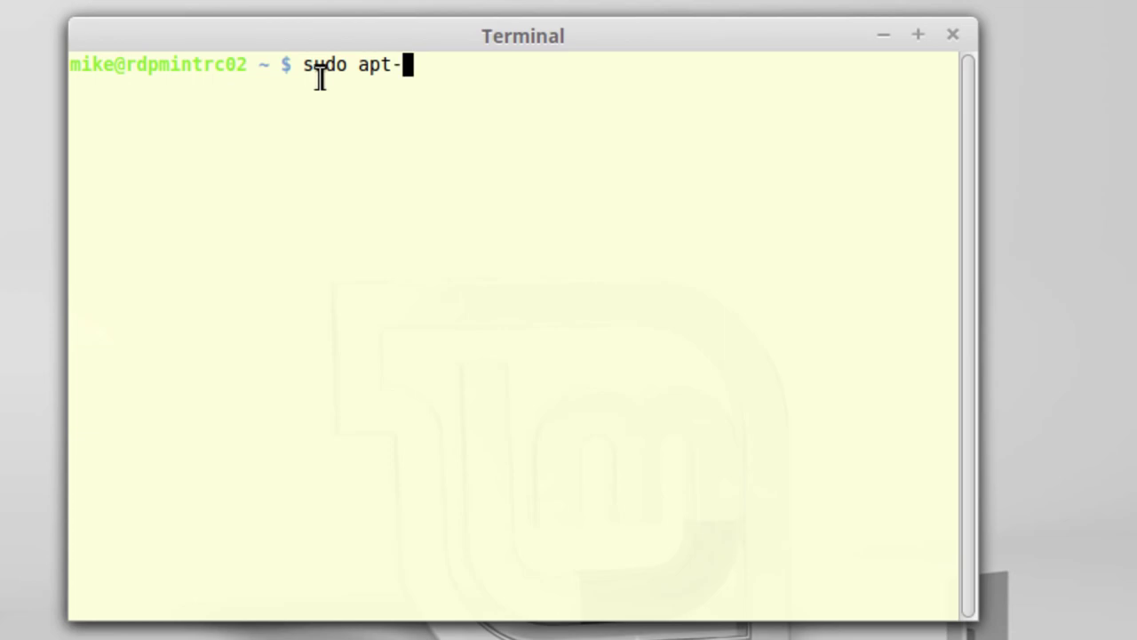
{"action": "type", "text": "get ins"}
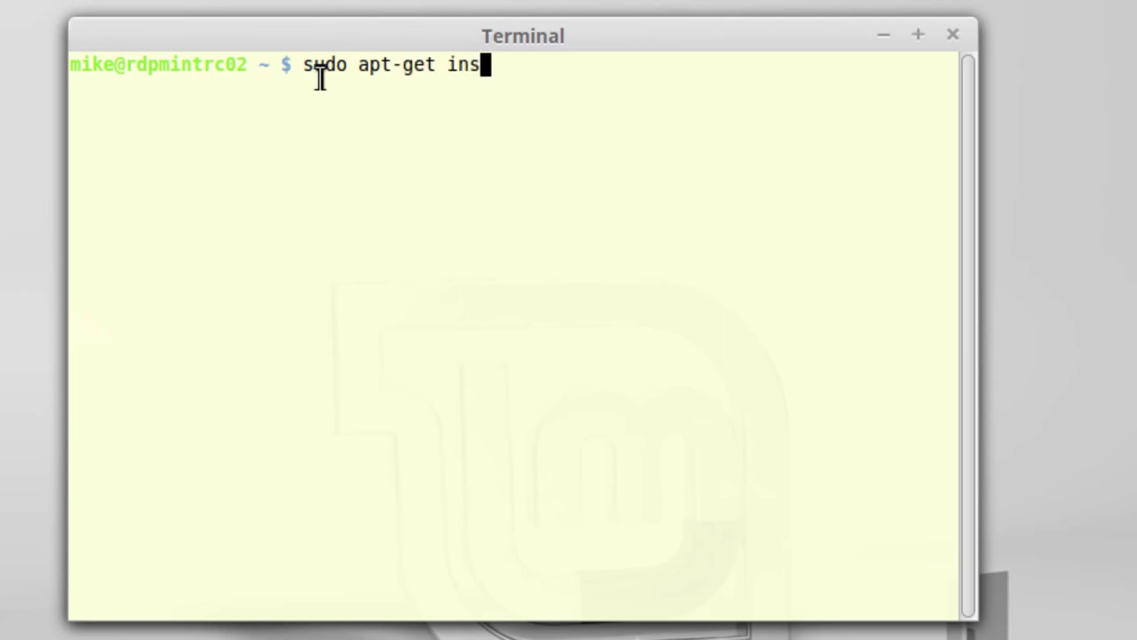
{"action": "type", "text": "tall xrdp"}
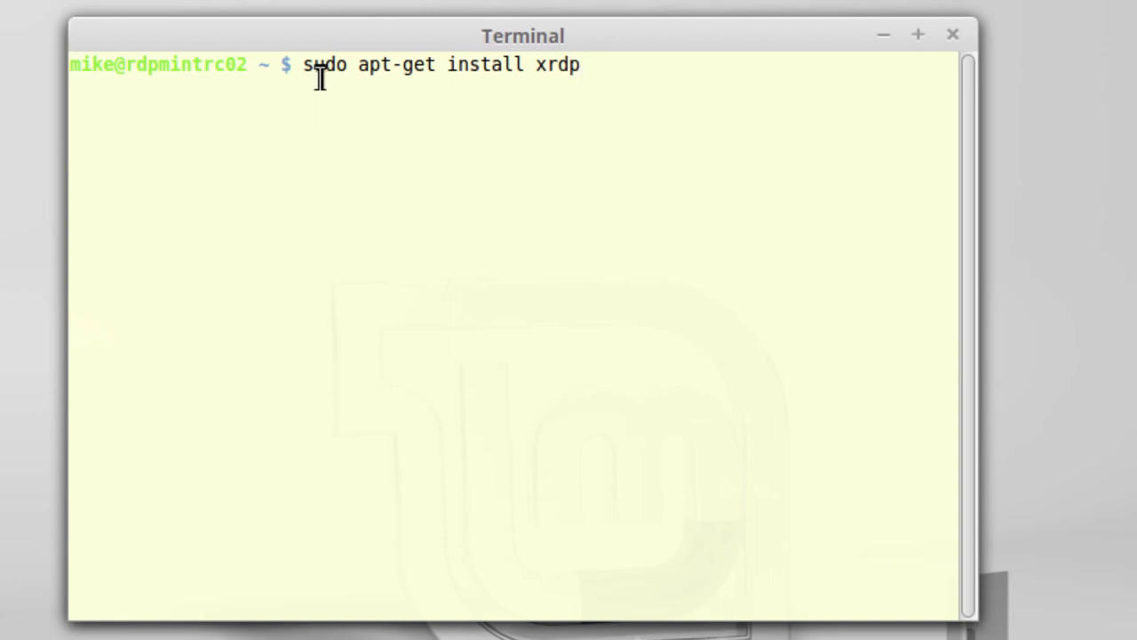
{"action": "key", "text": "Return"}
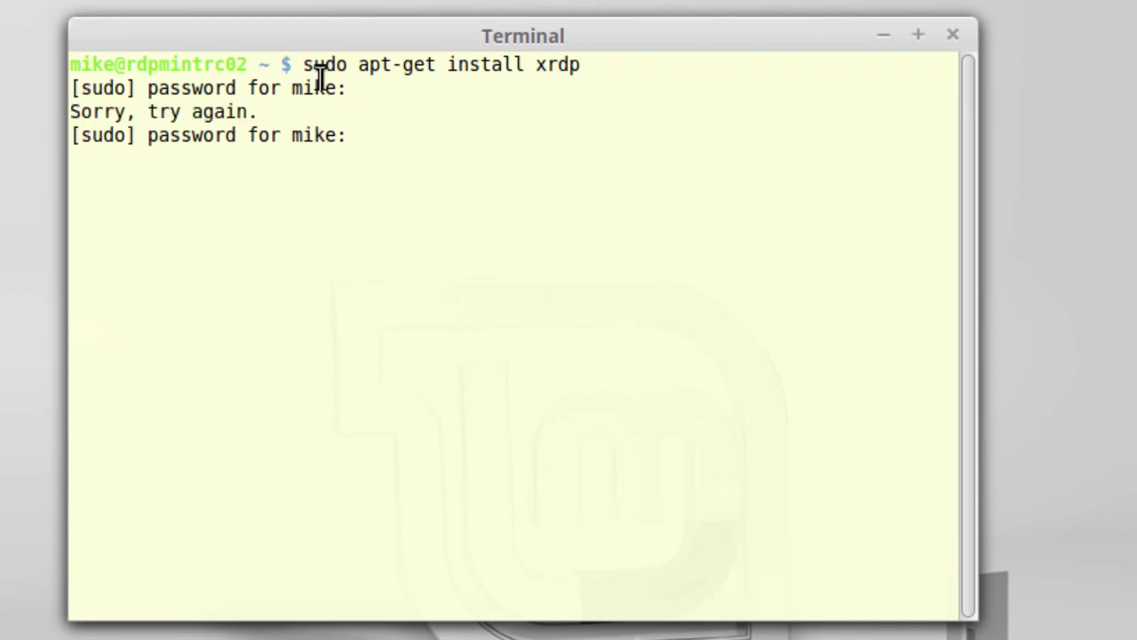
{"action": "key", "text": "Return"}
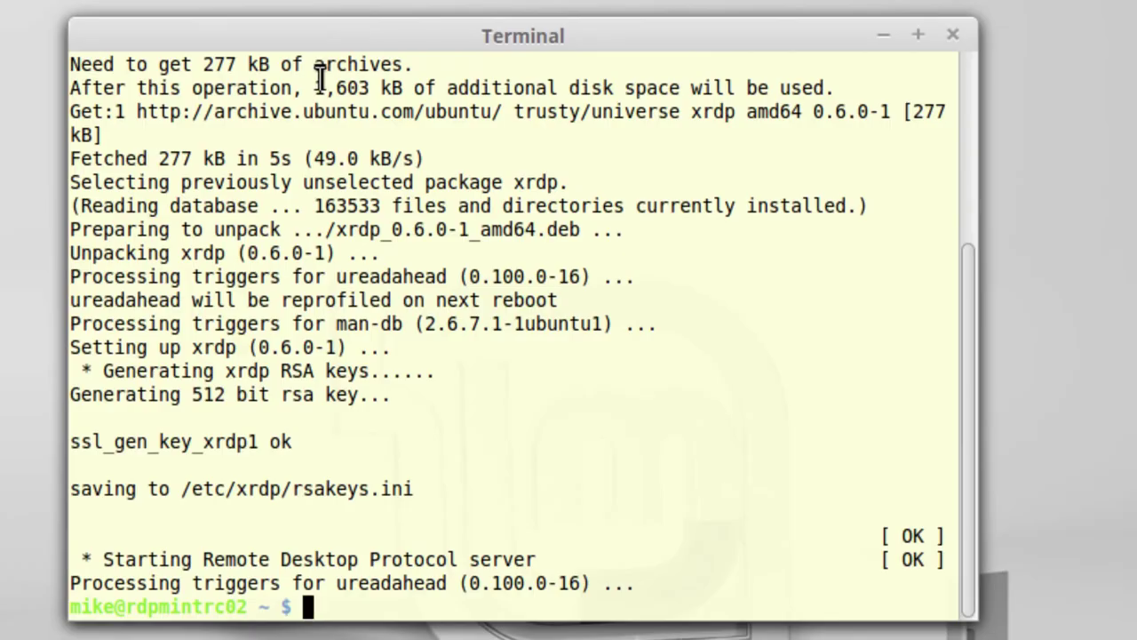
Install the VNC server package with sudo apt-get install tightvncserver
{"action": "type", "text": "sudo"}
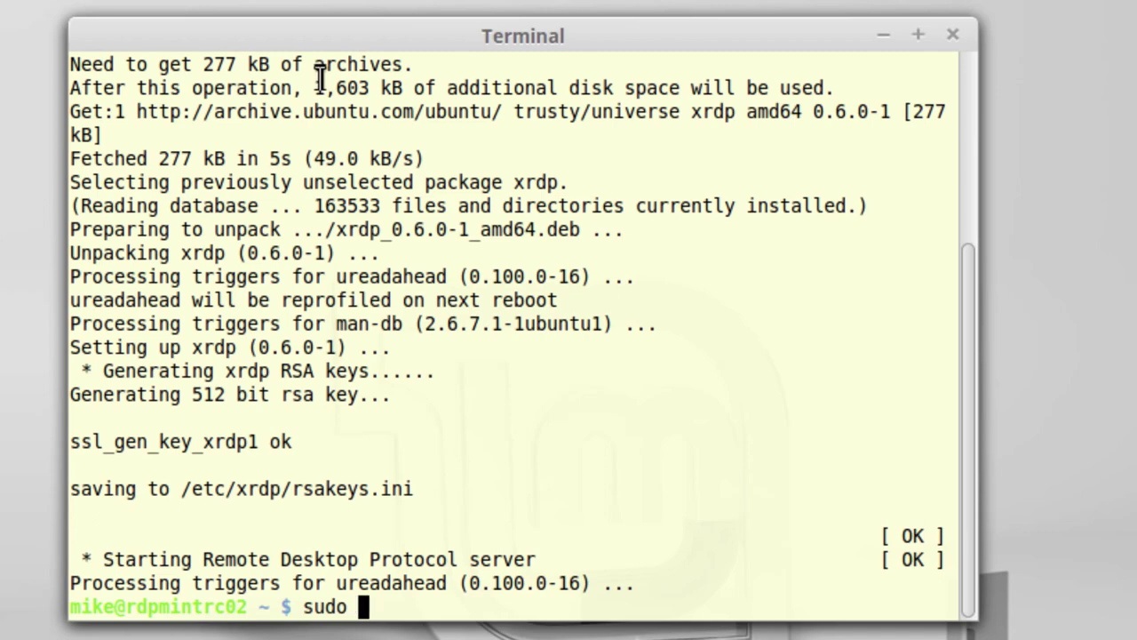
{"action": "type", "text": " apt-get inst"}
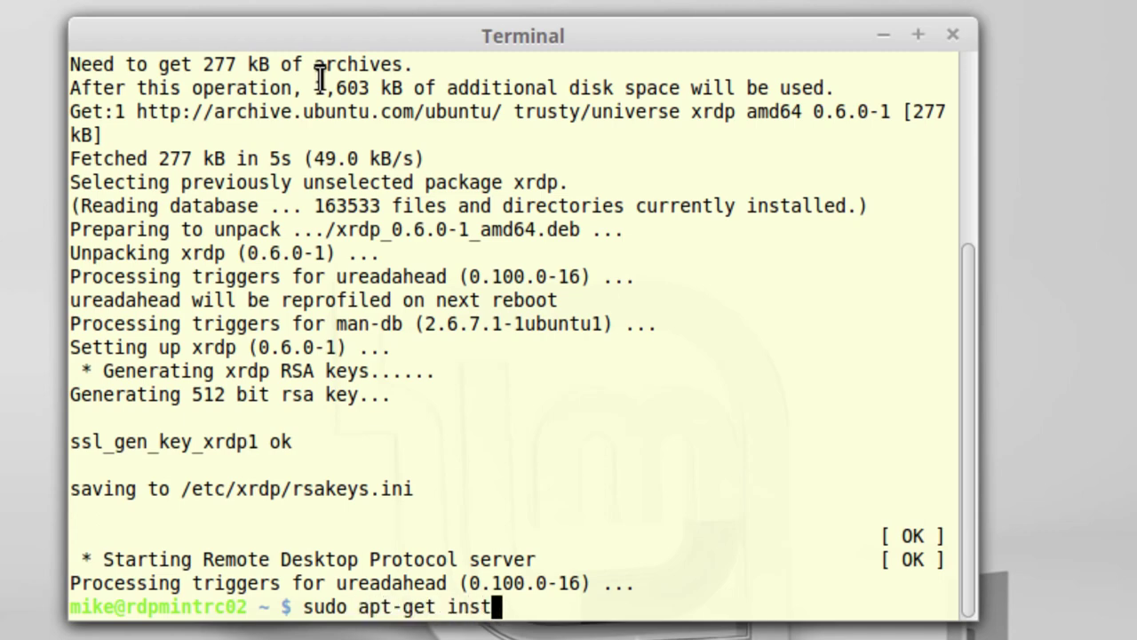
{"action": "type", "text": "all "}
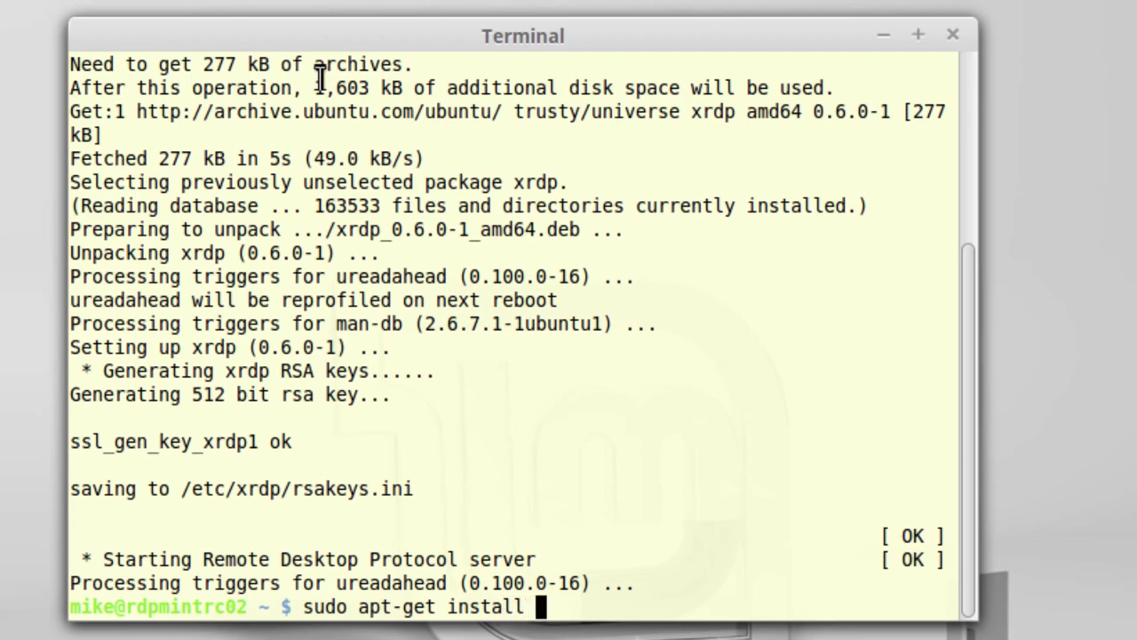
{"action": "type", "text": "tig"}
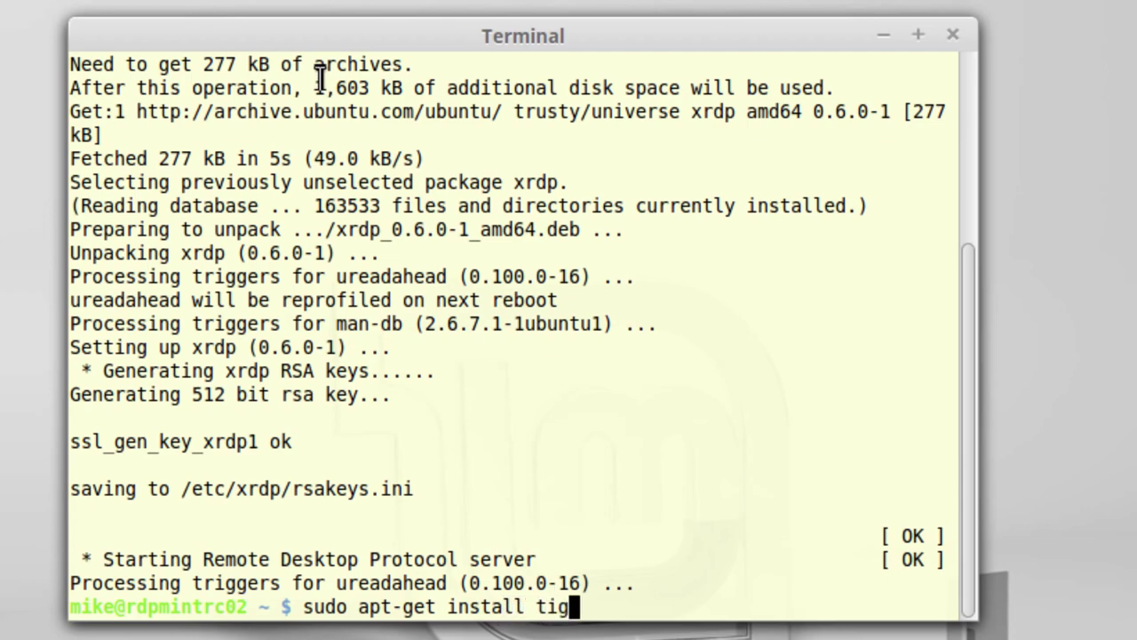
{"action": "type", "text": "htvncserver"}
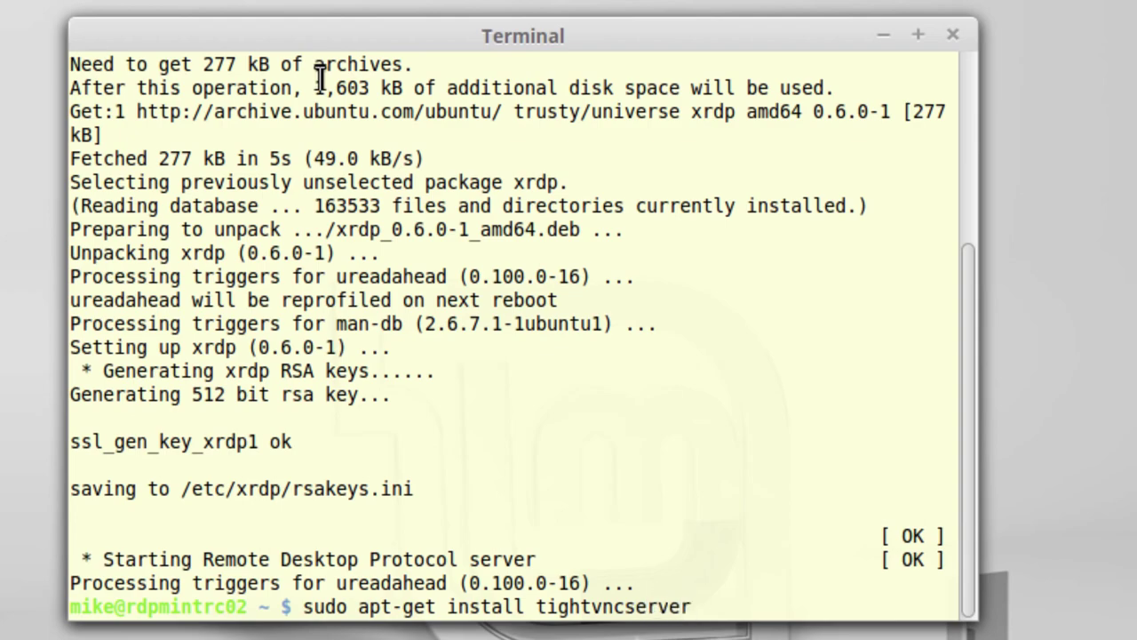
{"action": "key", "text": "Return"}
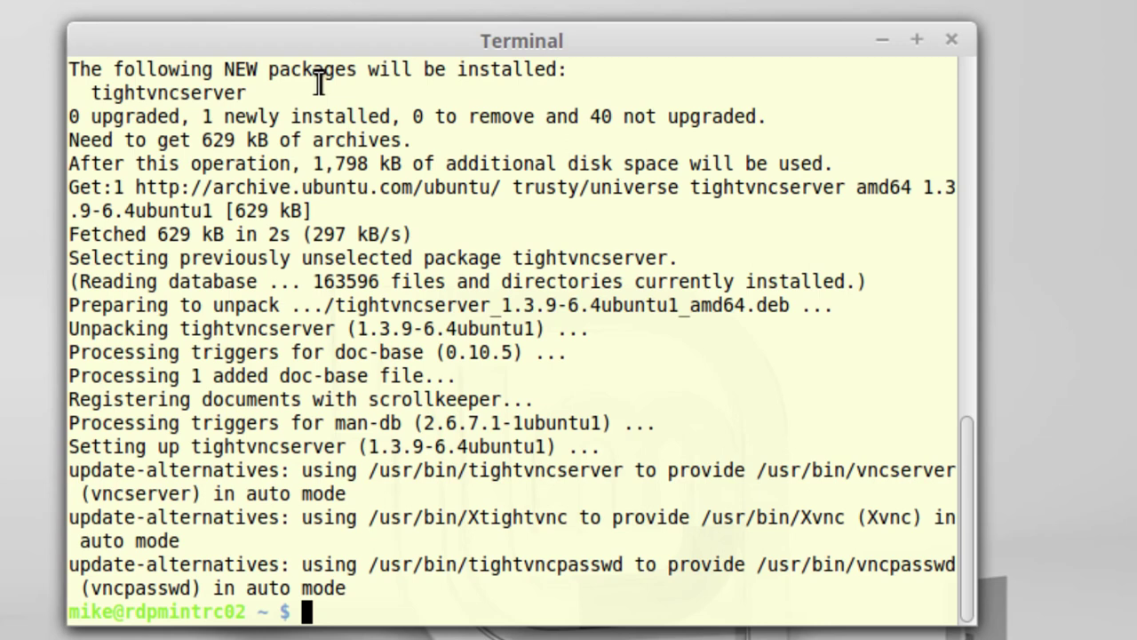
Write xfce4-session into the .xsession file with echo "xfce4-session" > .xsession
{"action": "type", "text": "ech"}
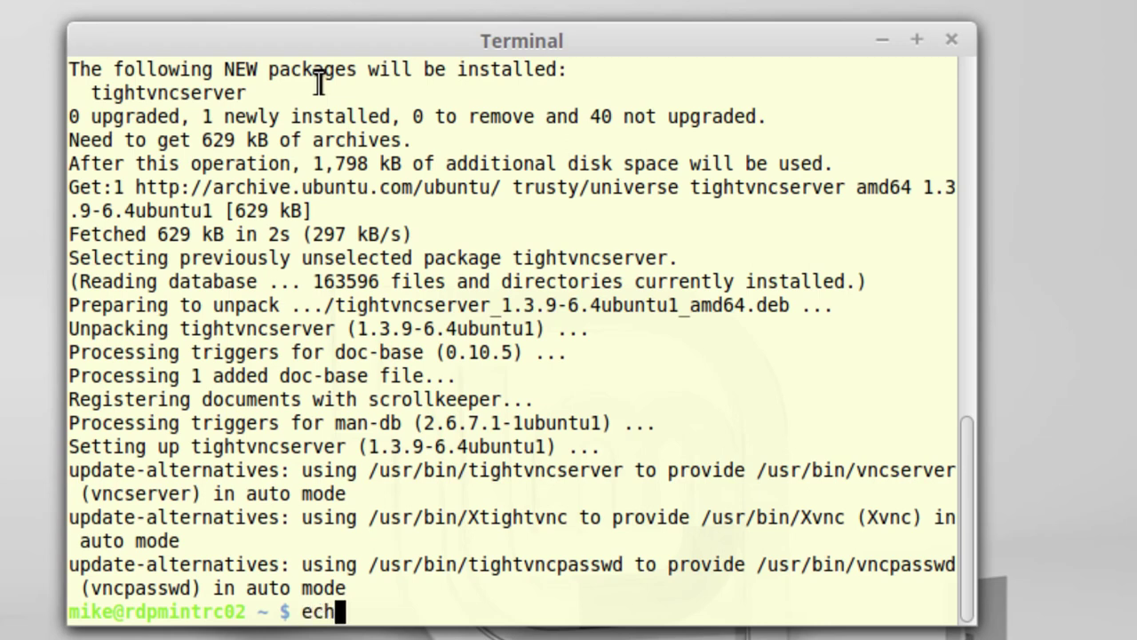
{"action": "type", "text": "o \""}
{"action": "type", "text": "xf"}
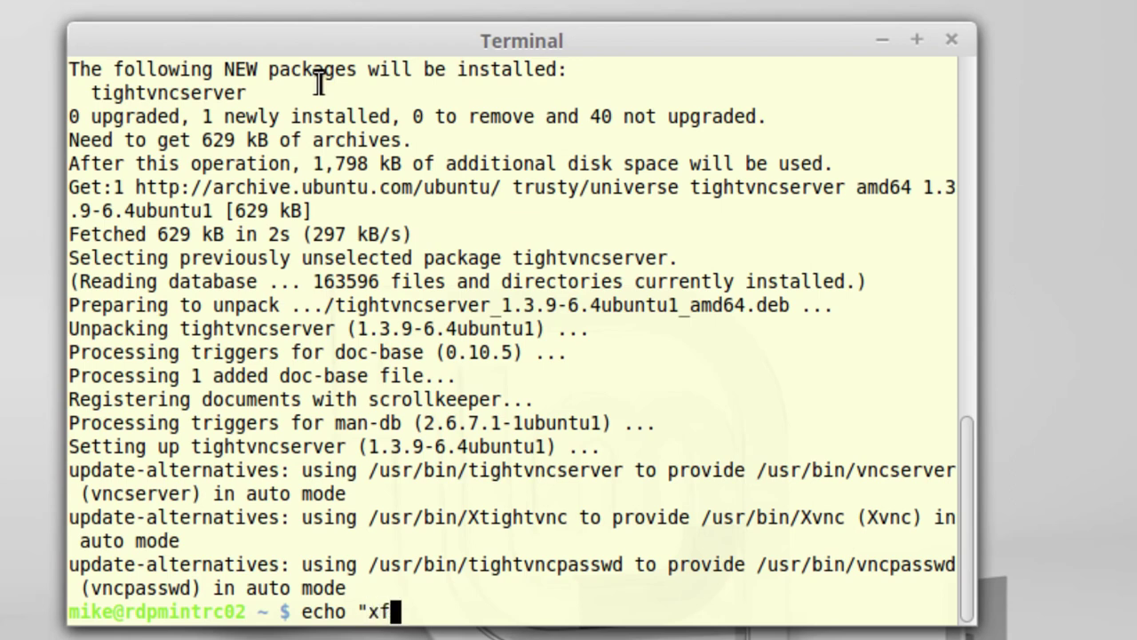
{"action": "type", "text": "ce4-s"}
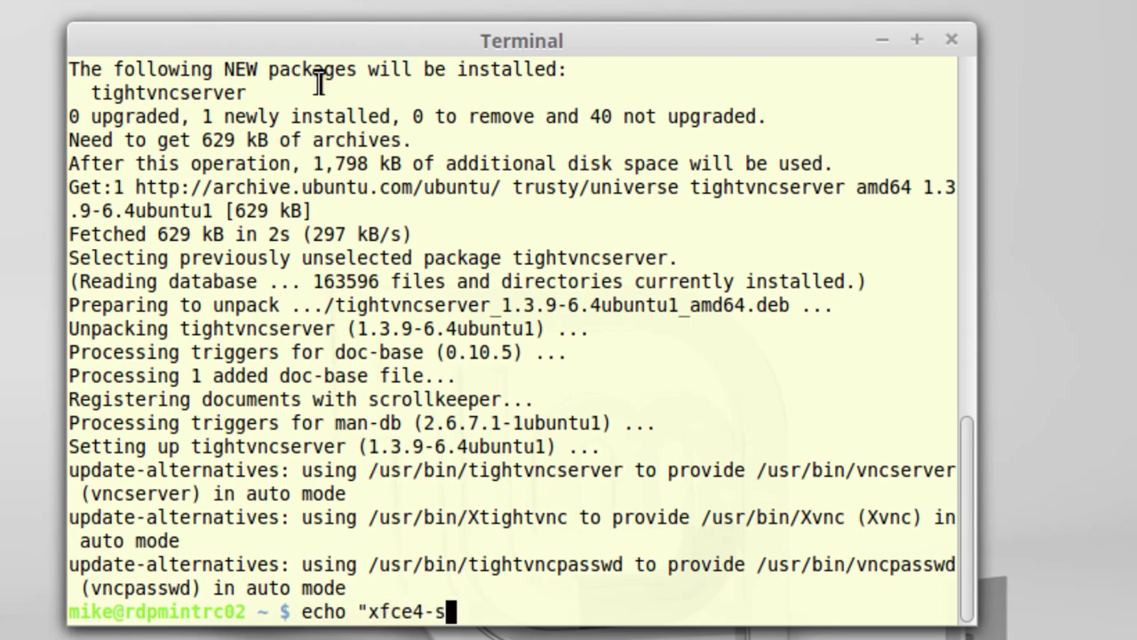
{"action": "type", "text": "ession\""}
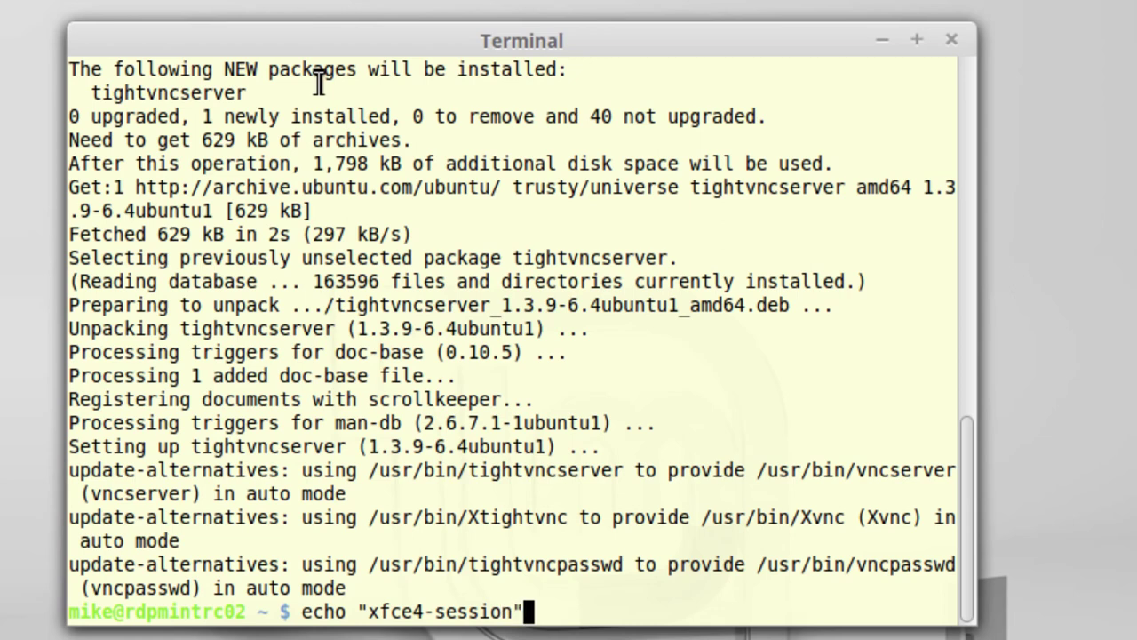
{"action": "type", "text": " > "}
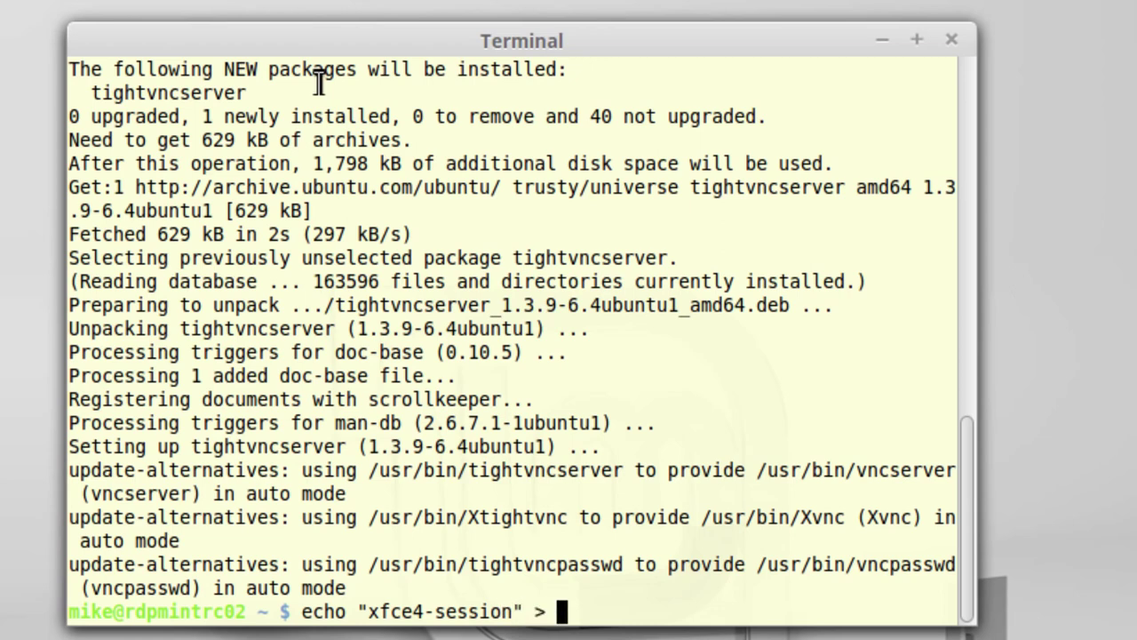
{"action": "type", "text": ".xsession"}
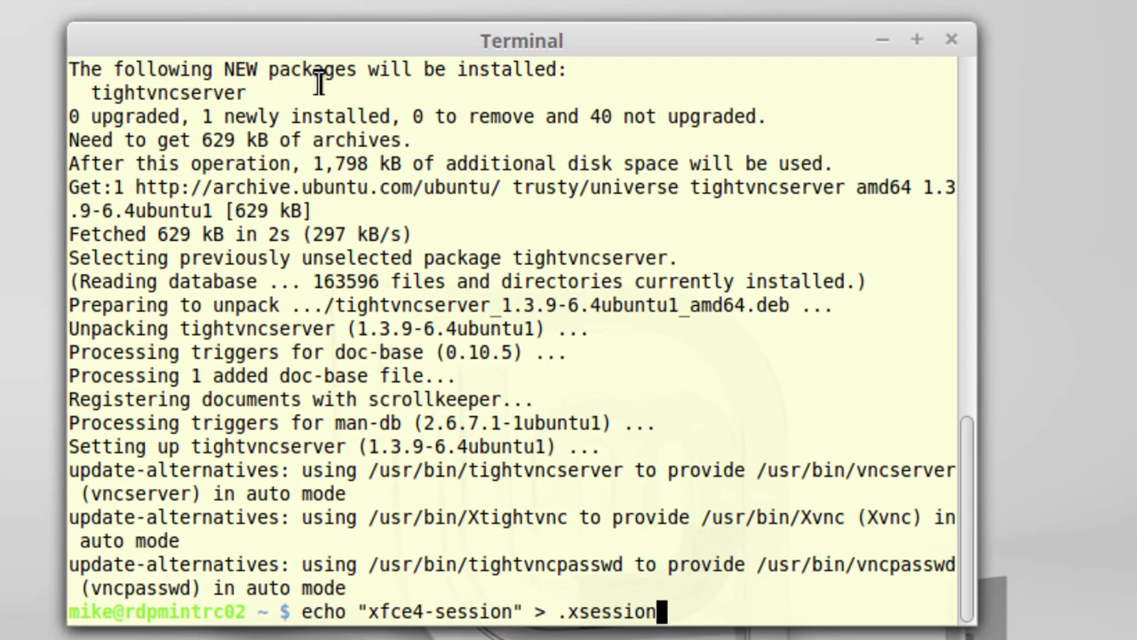
{"action": "key", "text": "Return"}
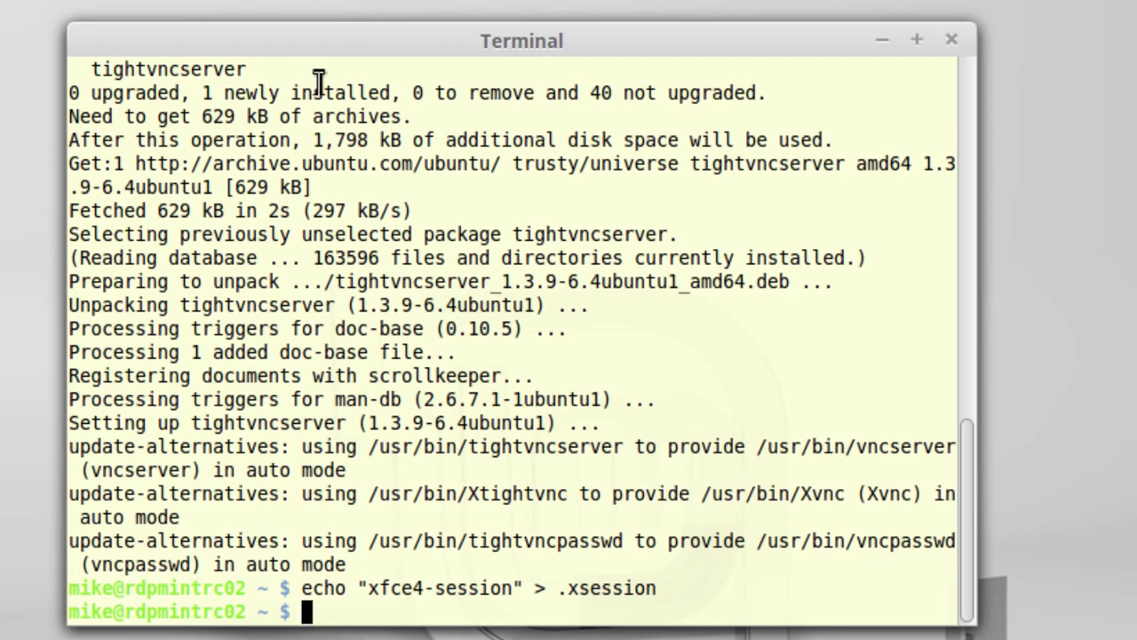
Check the contents of .xsession in vim and quit the editor without changing the file
{"action": "type", "text": "vim"}
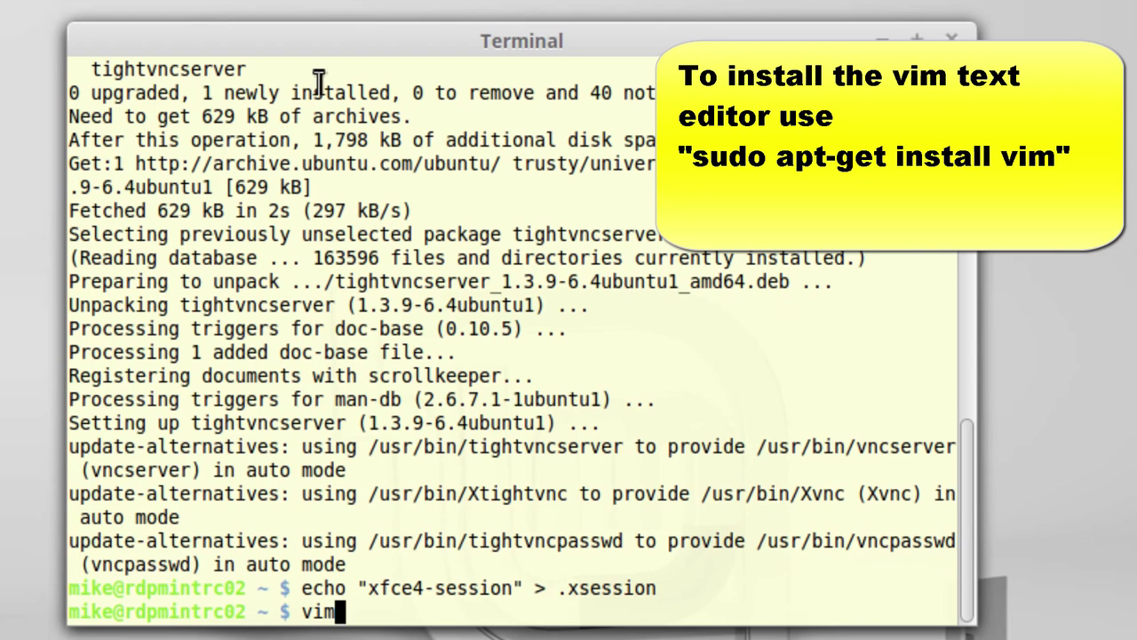
{"action": "type", "text": ".xsess"}
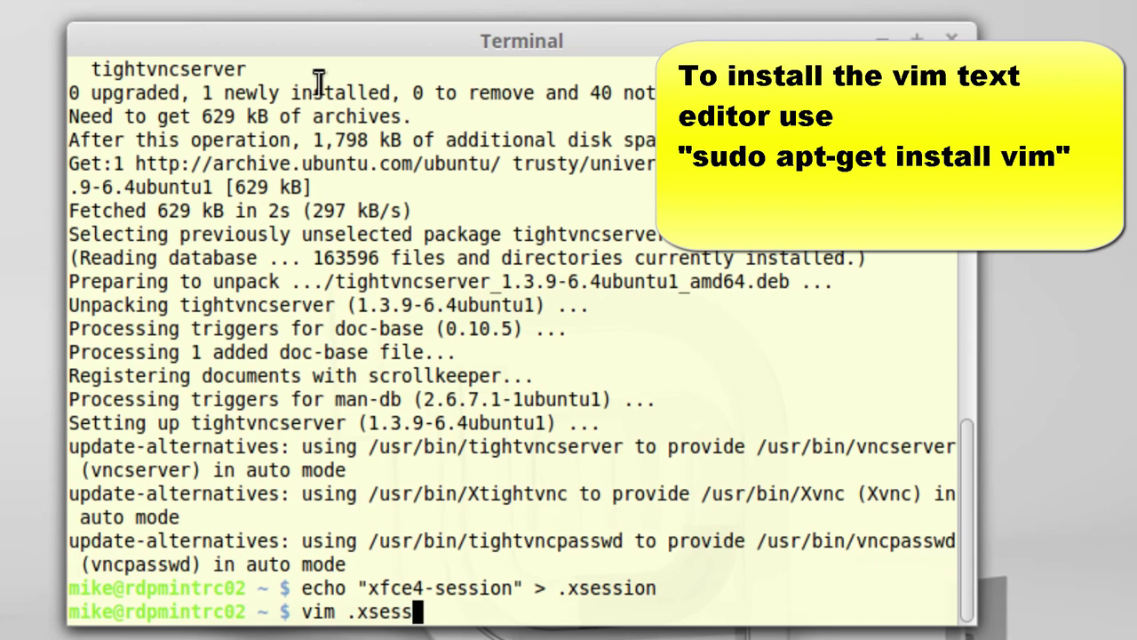
{"action": "type", "text": "ion"}
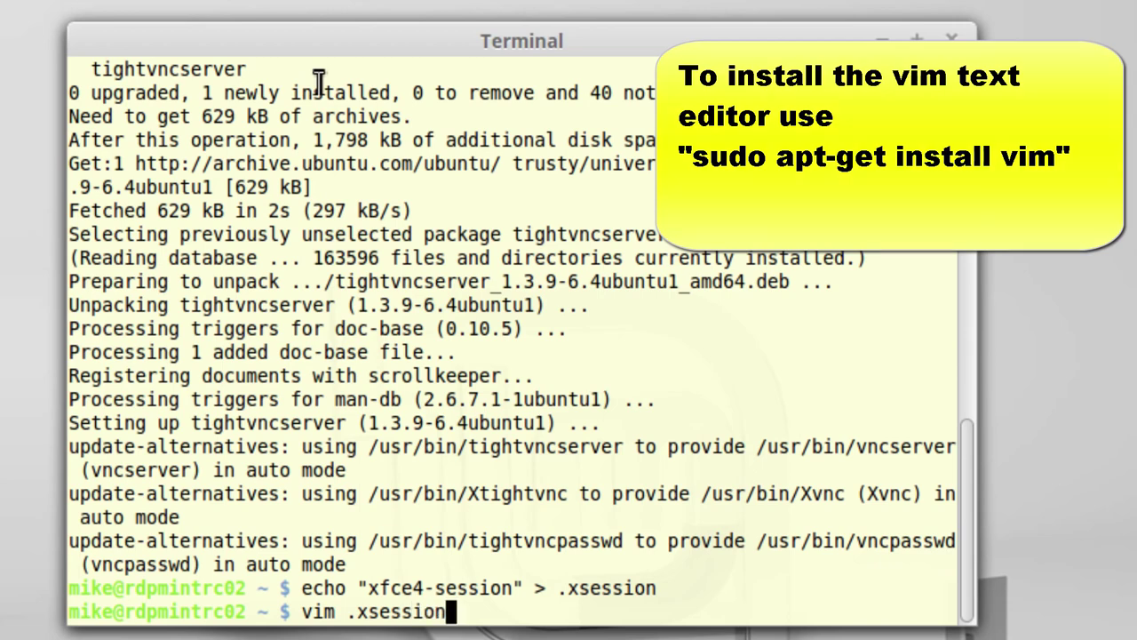
{"action": "key", "text": "Return"}
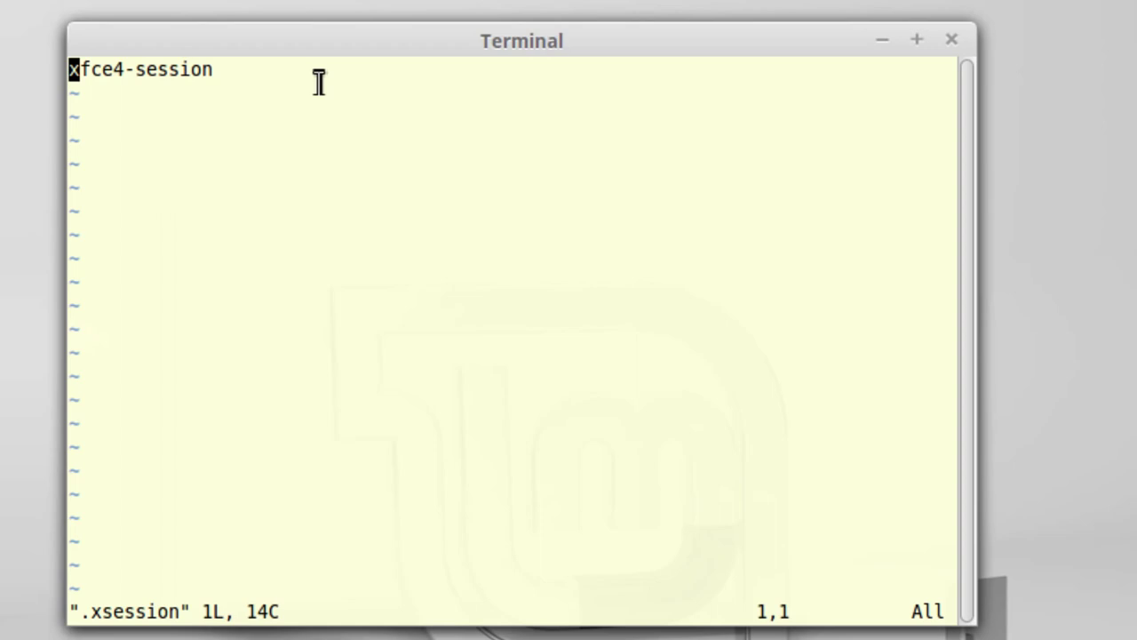
{"action": "key", "text": "shift+colon"}
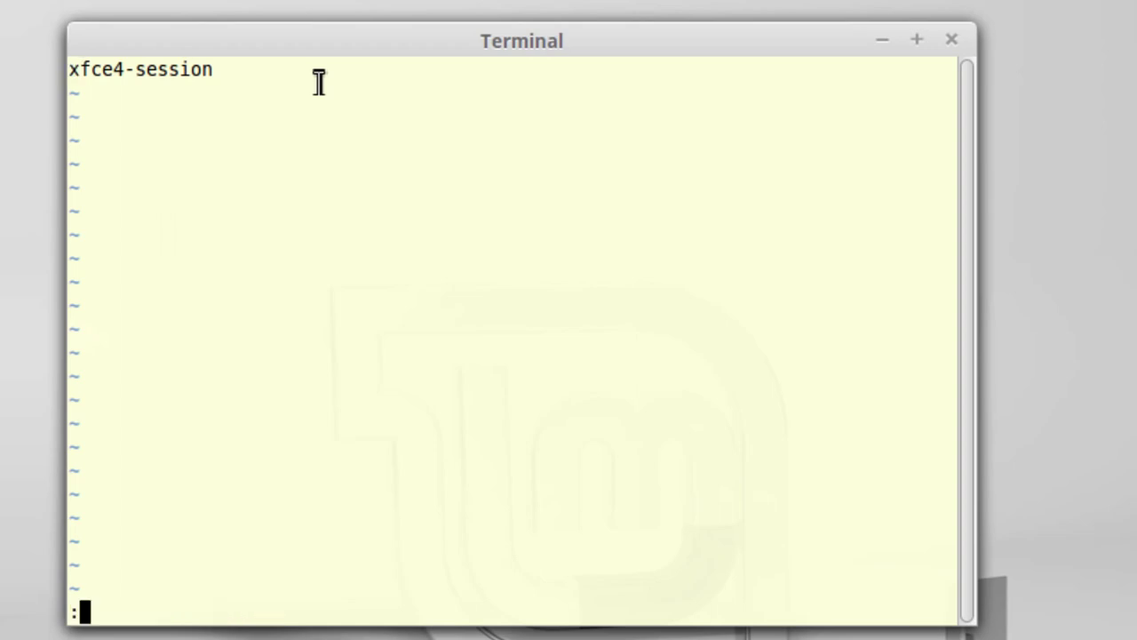
{"action": "type", "text": "q"}
{"action": "key", "text": "Return"}
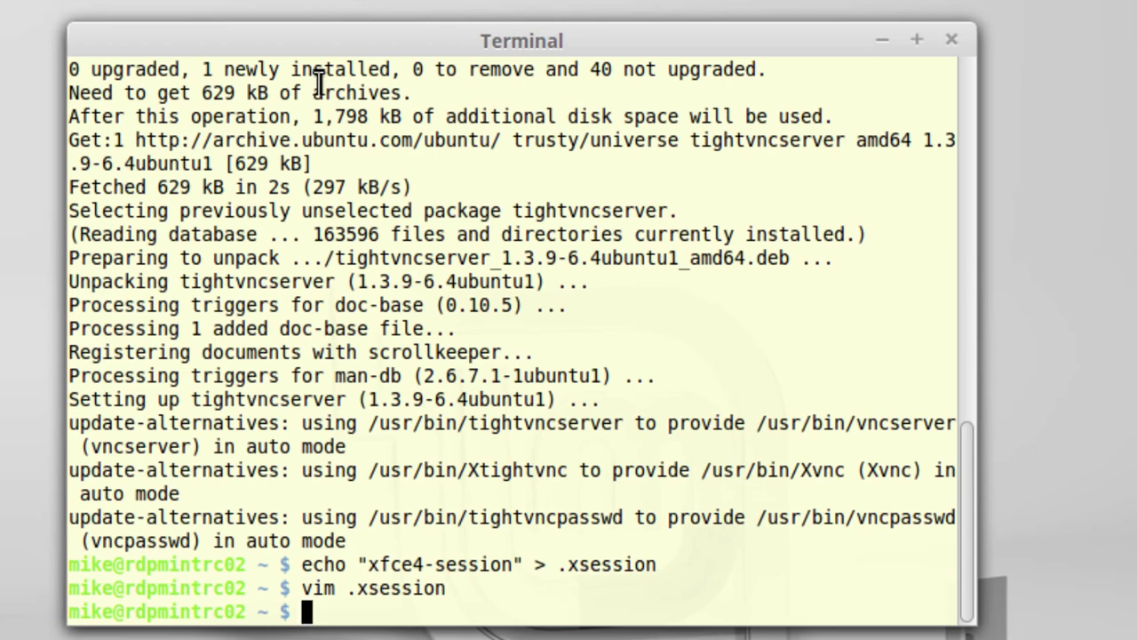
Start the remote desktop service with sudo service xrdp start
{"action": "type", "text": "sudoservice"}
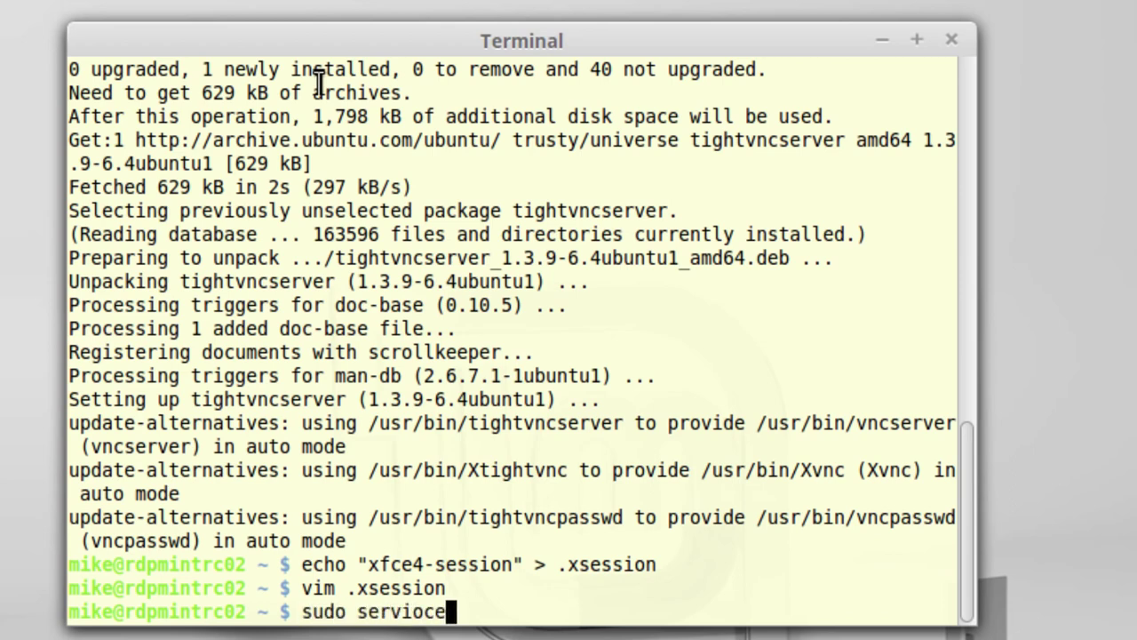
{"action": "key", "text": "BackSpace"}
{"action": "type", "text": "e xr"}
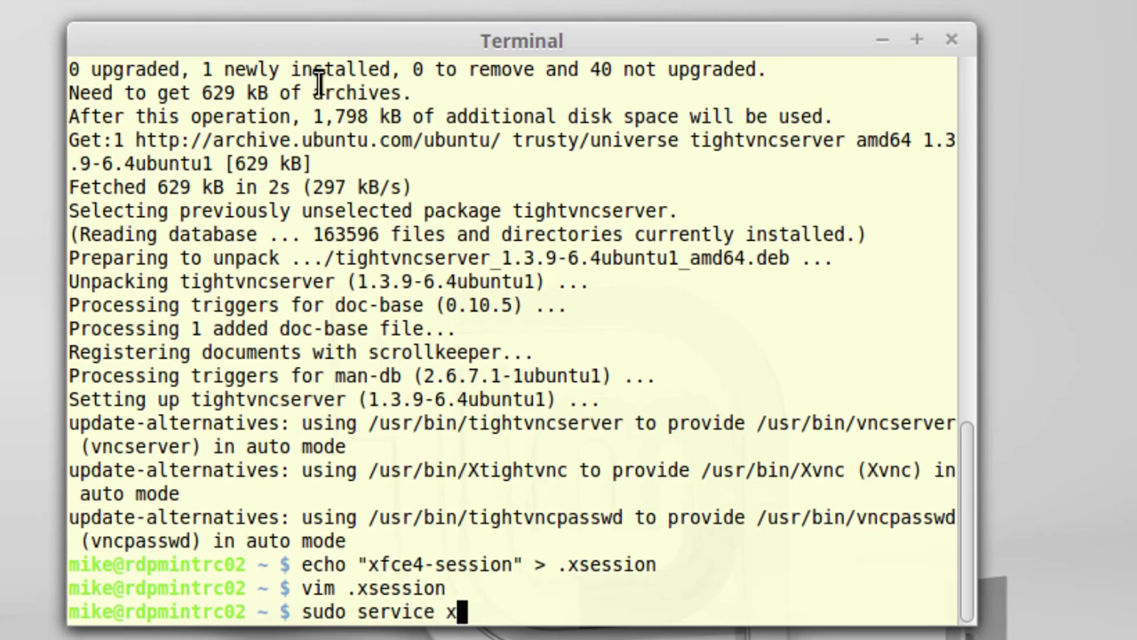
{"action": "type", "text": "dp start"}
{"action": "key", "text": "Return"}
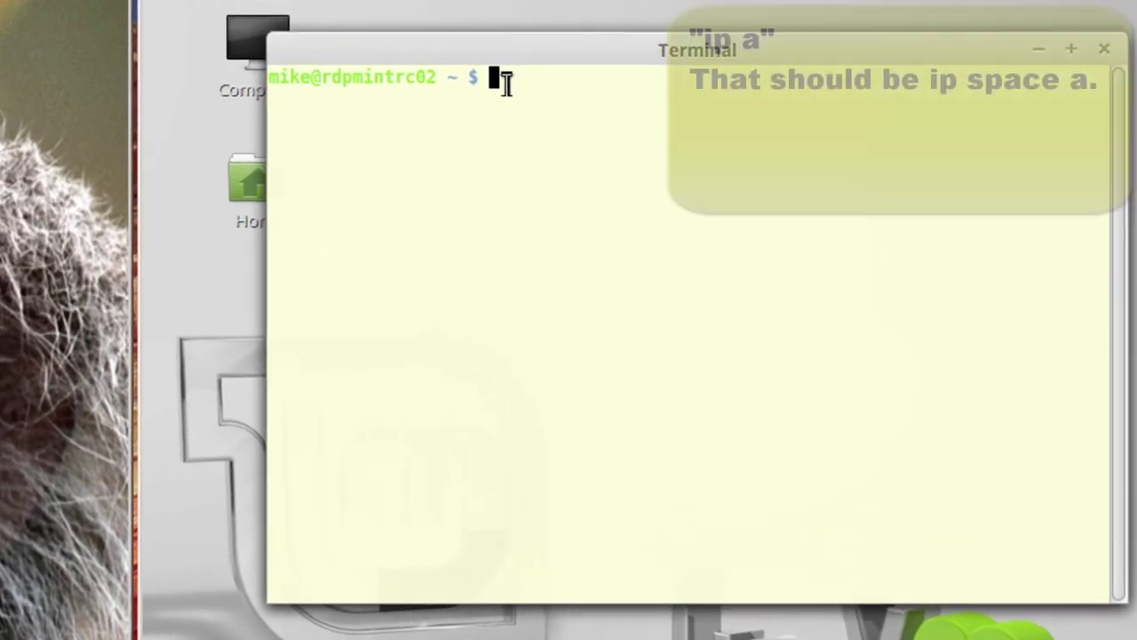
Look up the Linux Mint machine's IP address with ip a
{"action": "type", "text": "ip"}
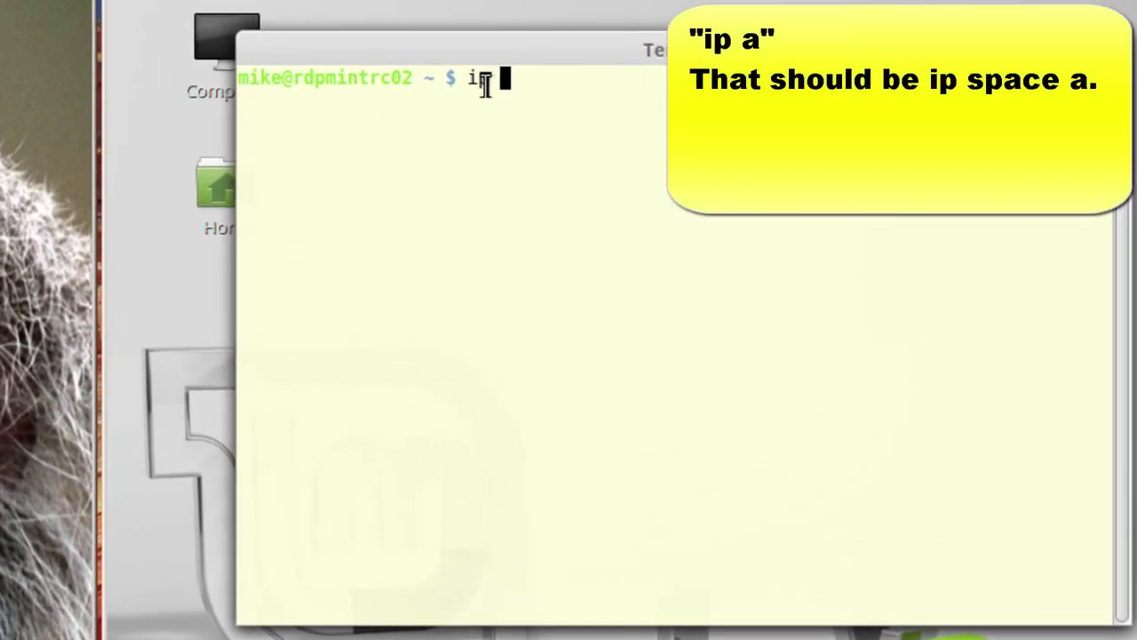
{"action": "type", "text": " a"}
{"action": "key", "text": "Return"}
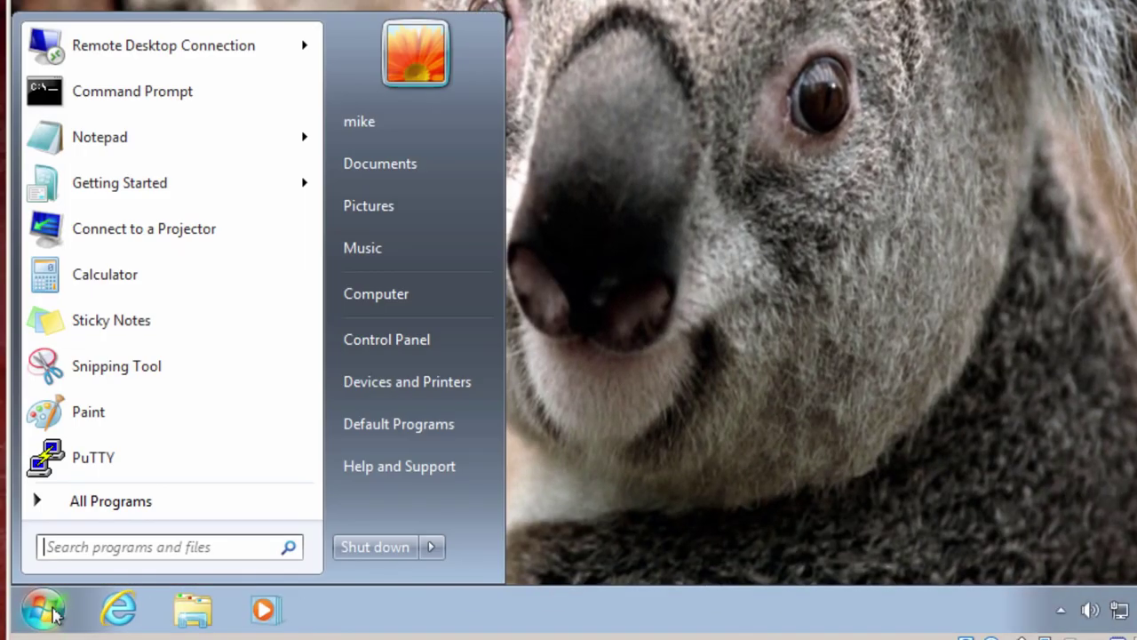
Switch to Remote Desktop Connection on the Windows machine, connect to 192.168.1.30 and accept the unverified identity
{"action": "left_click", "coordinate": [113, 40]}
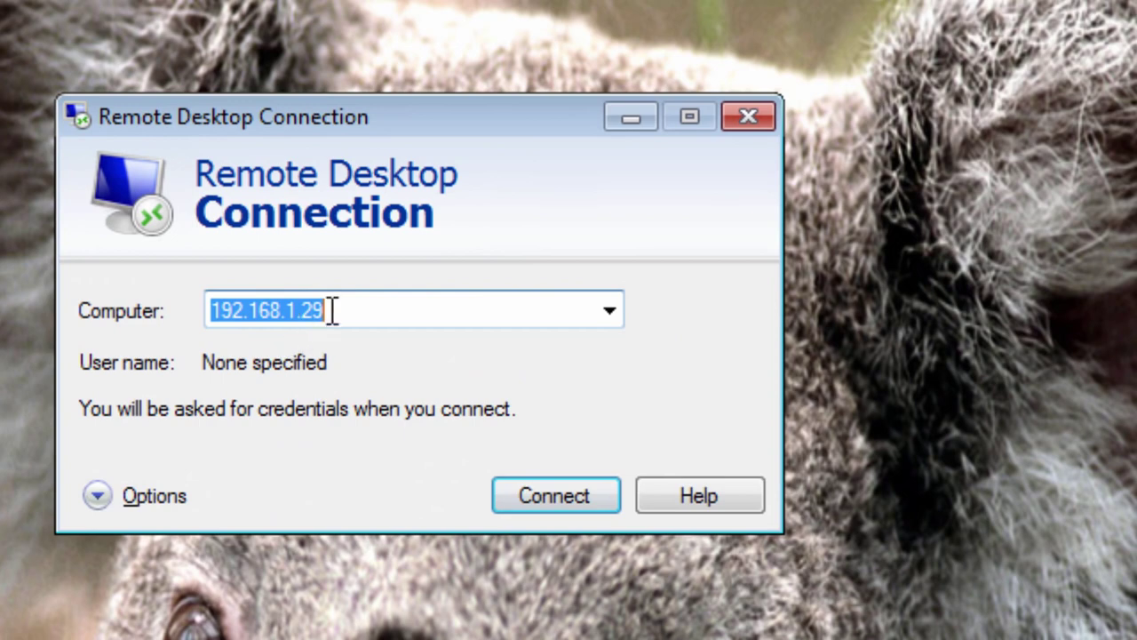
{"action": "left_click", "coordinate": [327, 312]}
{"action": "key", "text": "BackSpace"}
{"action": "key", "text": "BackSpace"}
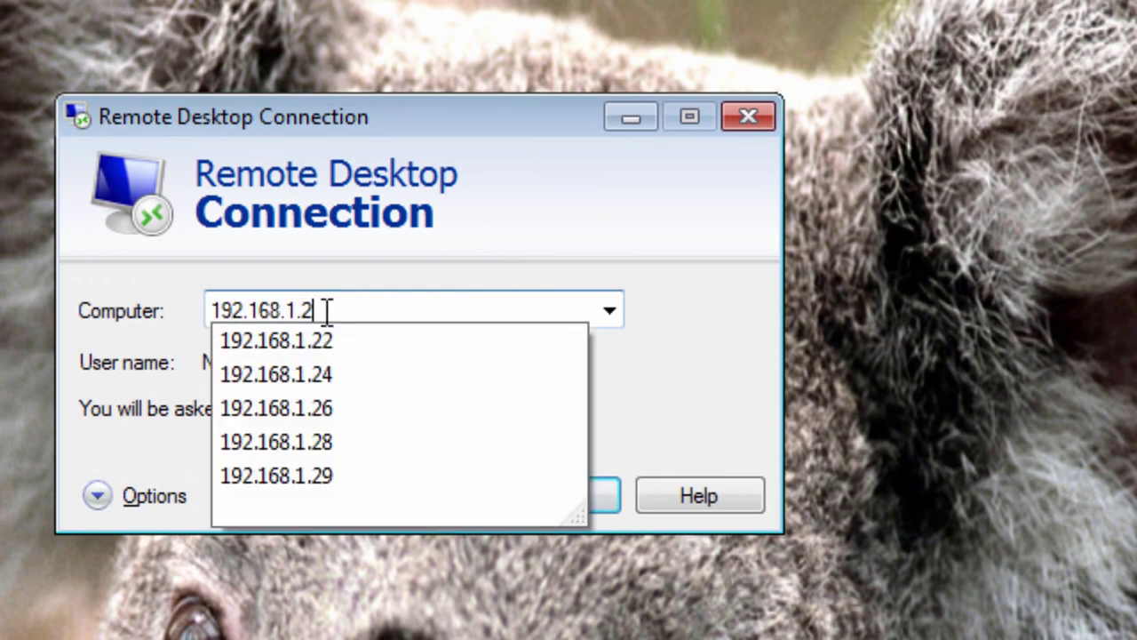
{"action": "type", "text": "30"}
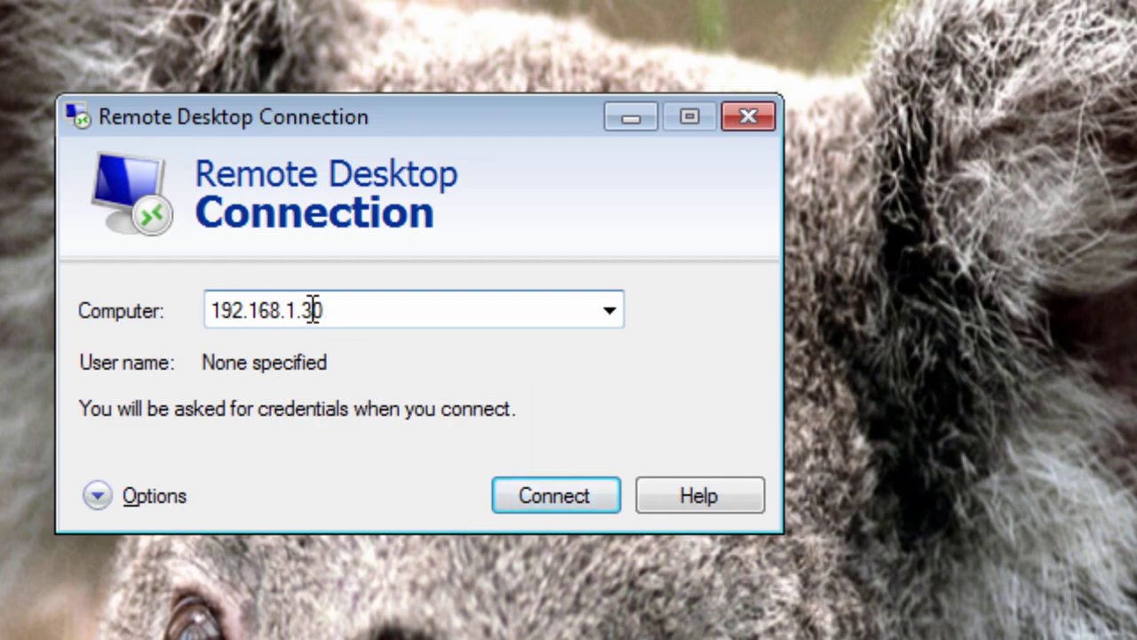
{"action": "left_click", "coordinate": [546, 495]}
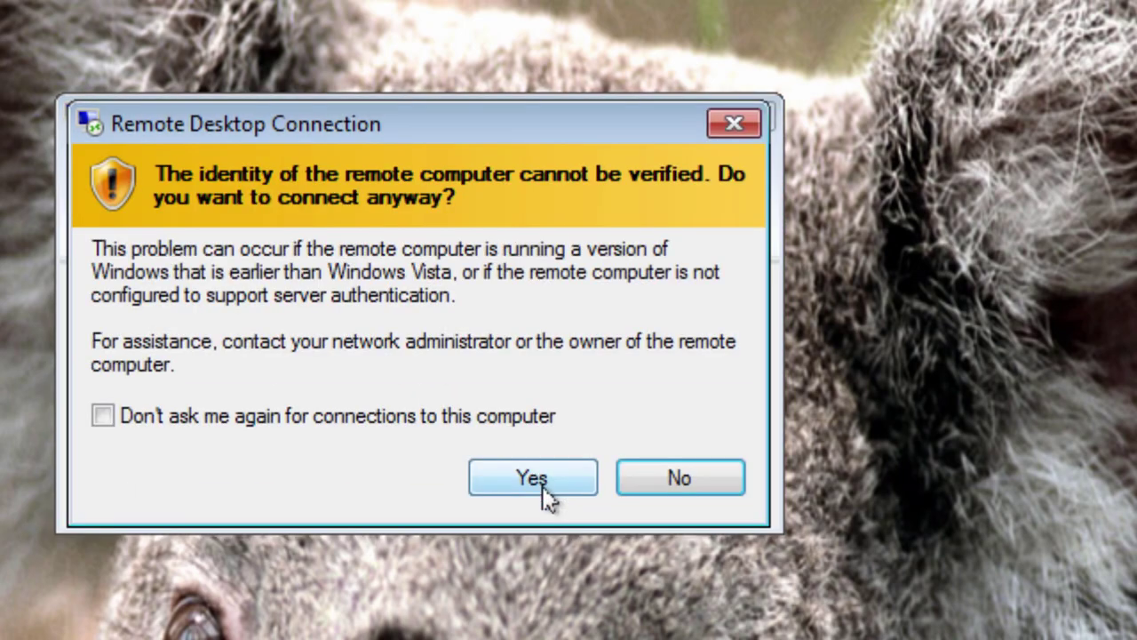
{"action": "left_click", "coordinate": [566, 480]}
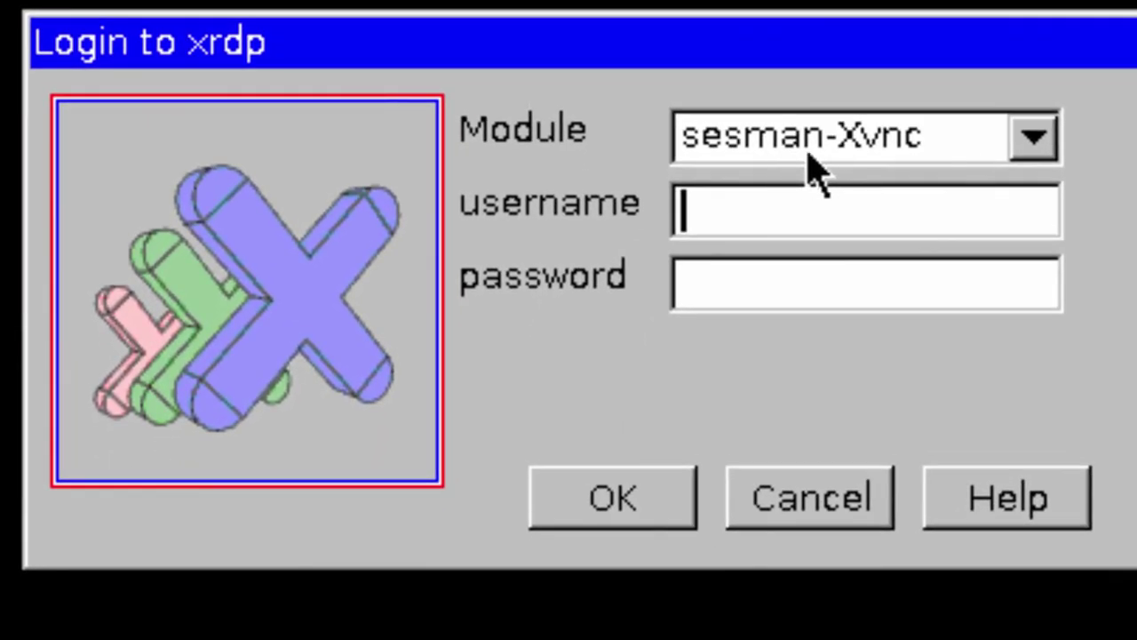
Log in to xrdp through the sesman-Xvnc module with the account username and password, and dismiss the connection log
{"action": "left_click", "coordinate": [1034, 142]}
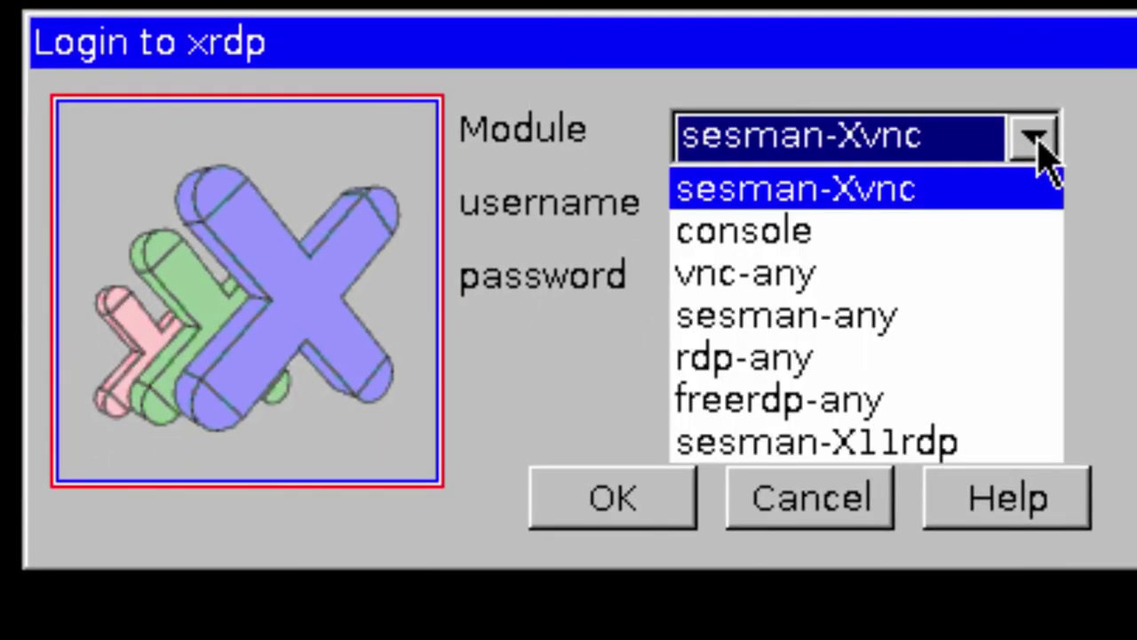
{"action": "left_click", "coordinate": [875, 194]}
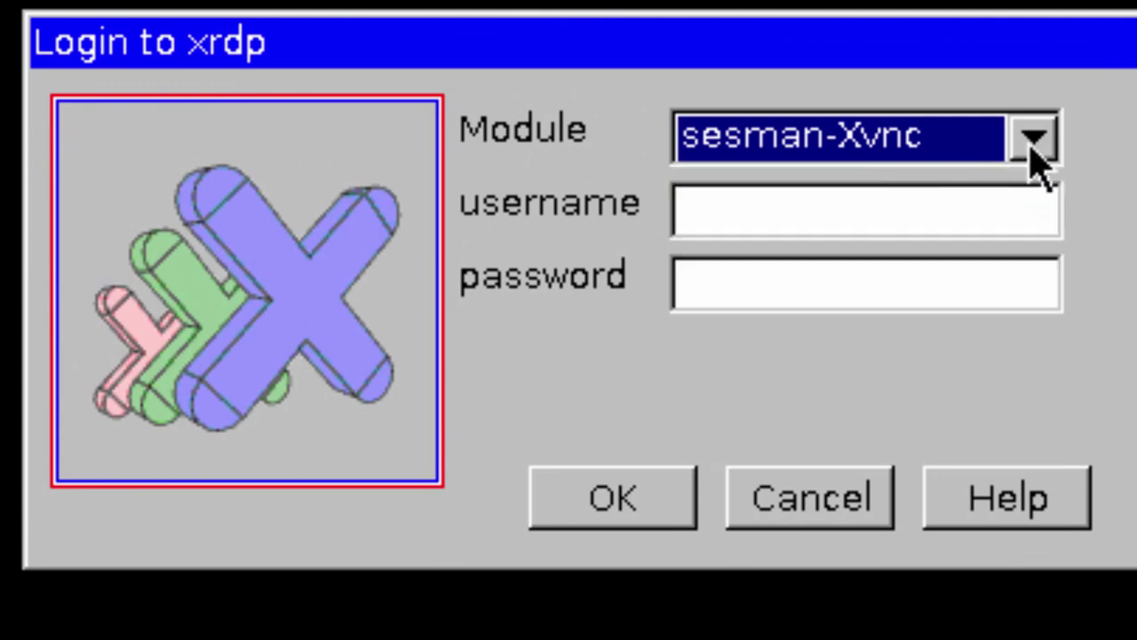
{"action": "left_click", "coordinate": [751, 213]}
{"action": "type", "text": "mike"}
{"action": "left_click", "coordinate": [724, 268]}
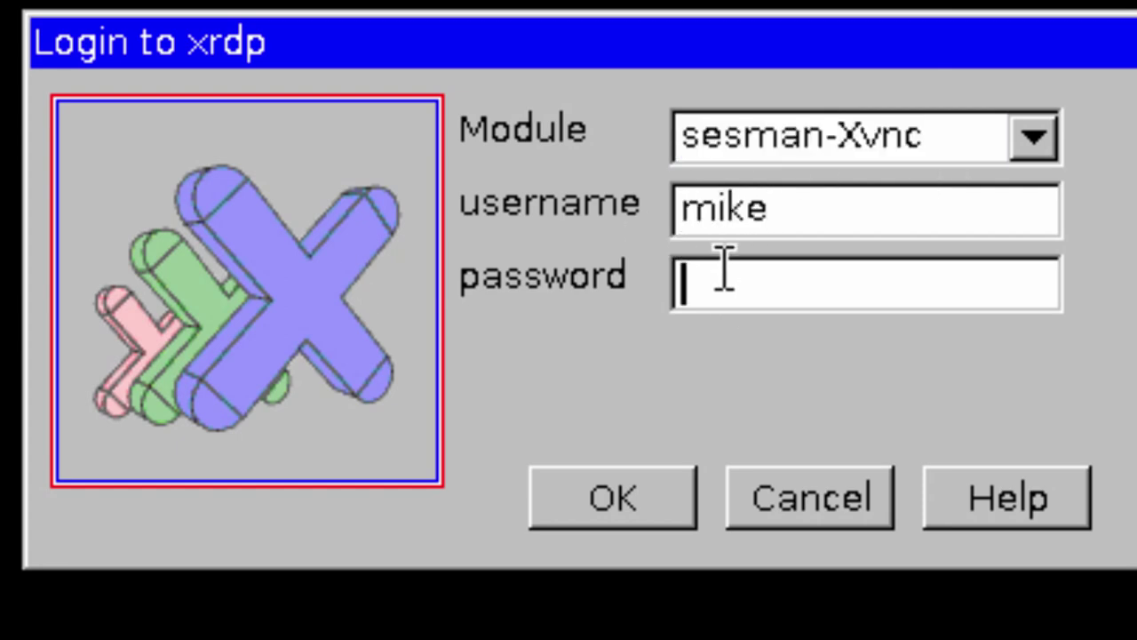
{"action": "type", "text": "*********"}
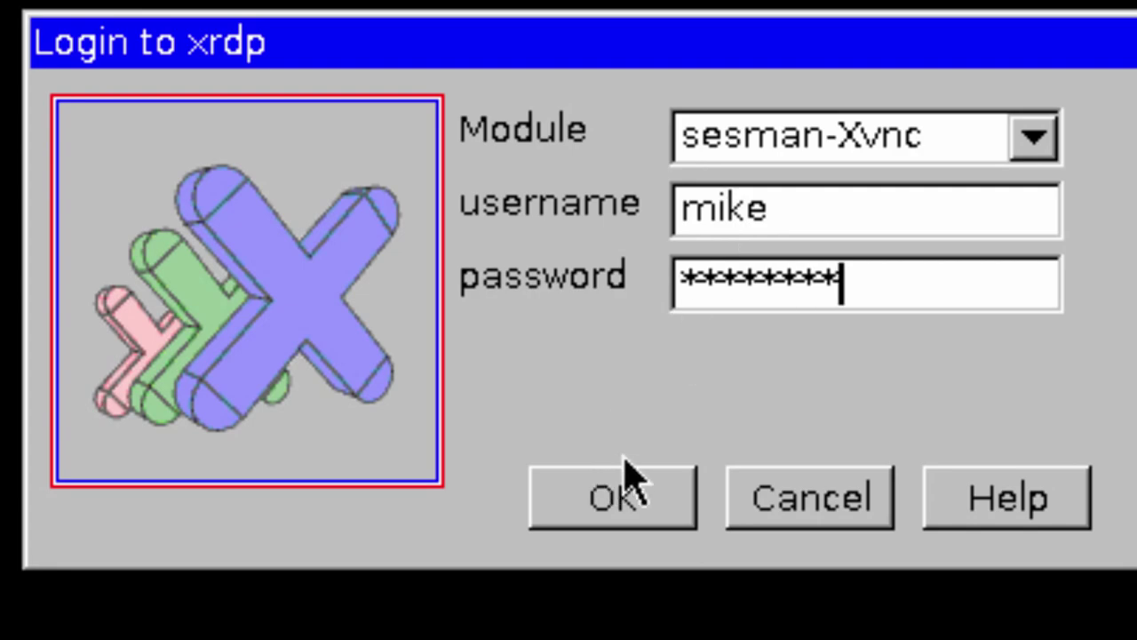
{"action": "left_click", "coordinate": [649, 498]}
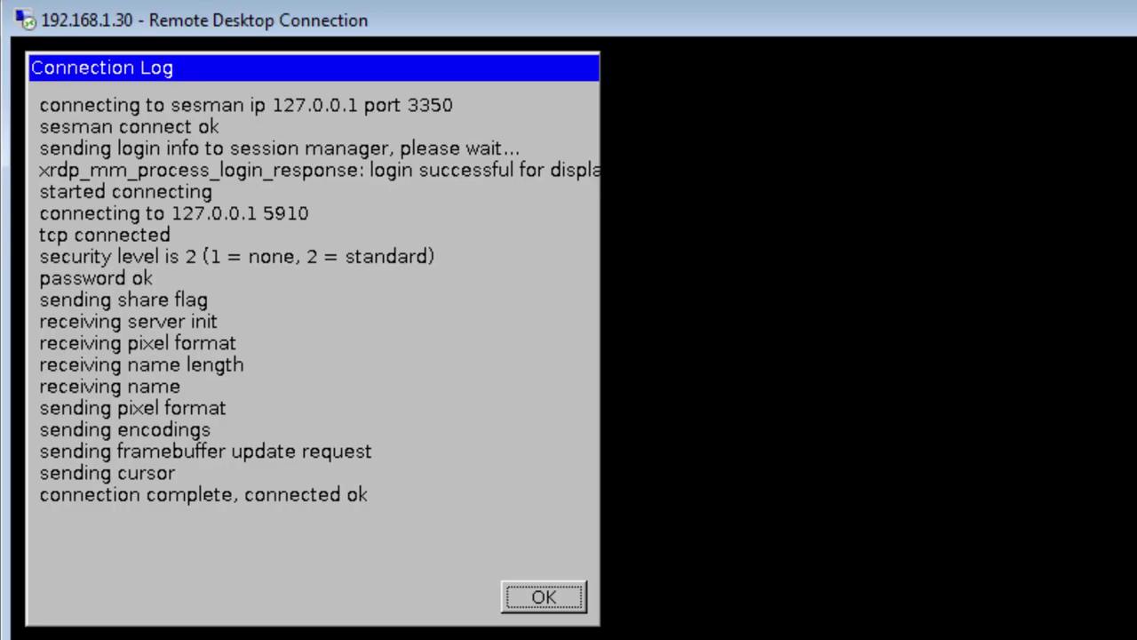
{"action": "left_click", "coordinate": [543, 599]}
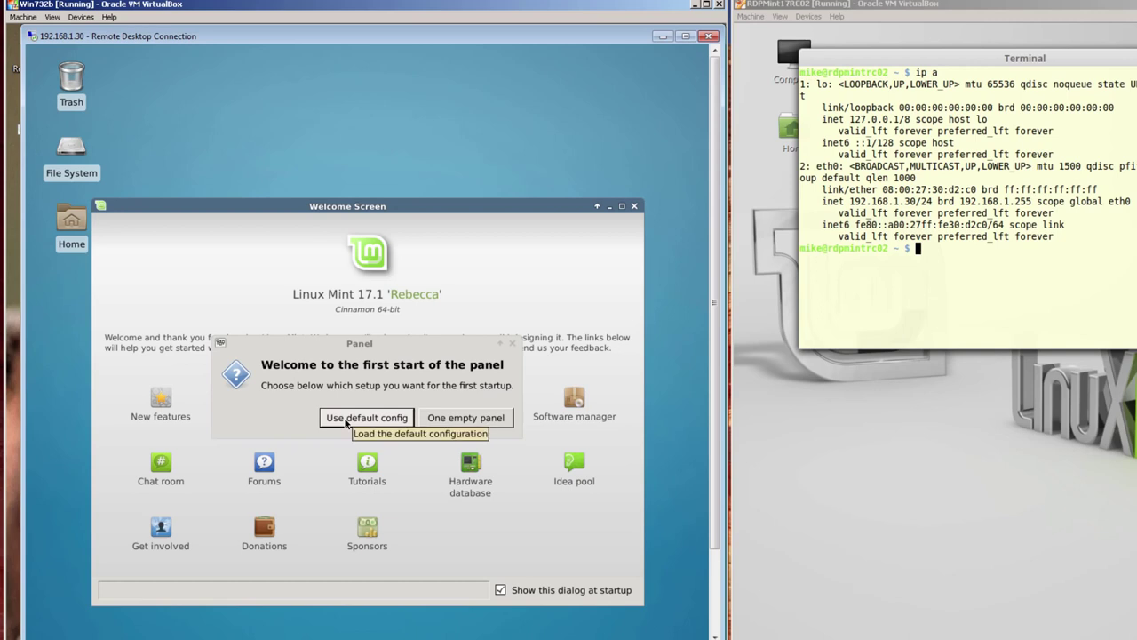
Load the default panel configuration in the remote Xfce session and close the Linux Mint Welcome Screen
{"action": "left_click", "coordinate": [346, 421]}
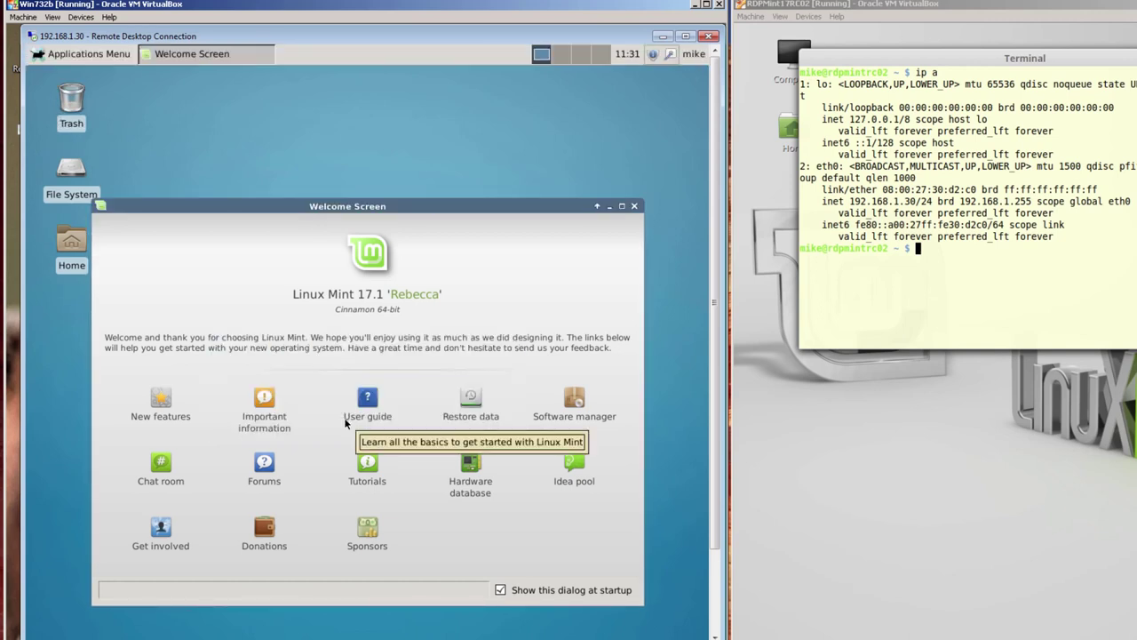
{"action": "left_click", "coordinate": [635, 206]}
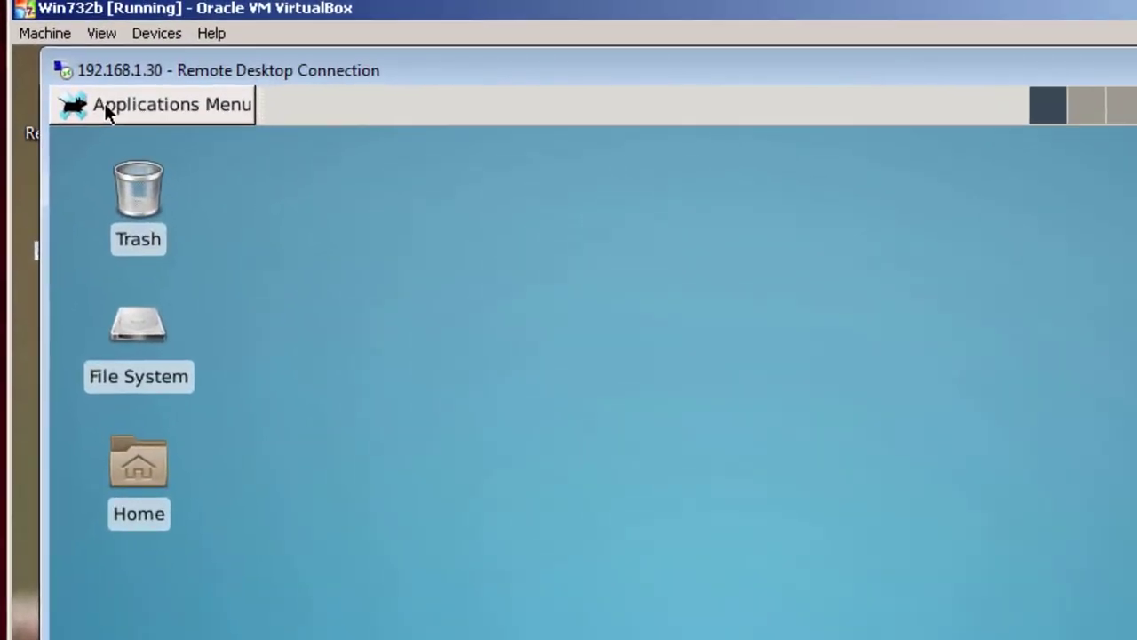
Launch LibreOffice from the Office applications in the remote session and create a new Writer document
{"action": "left_click", "coordinate": [58, 59]}
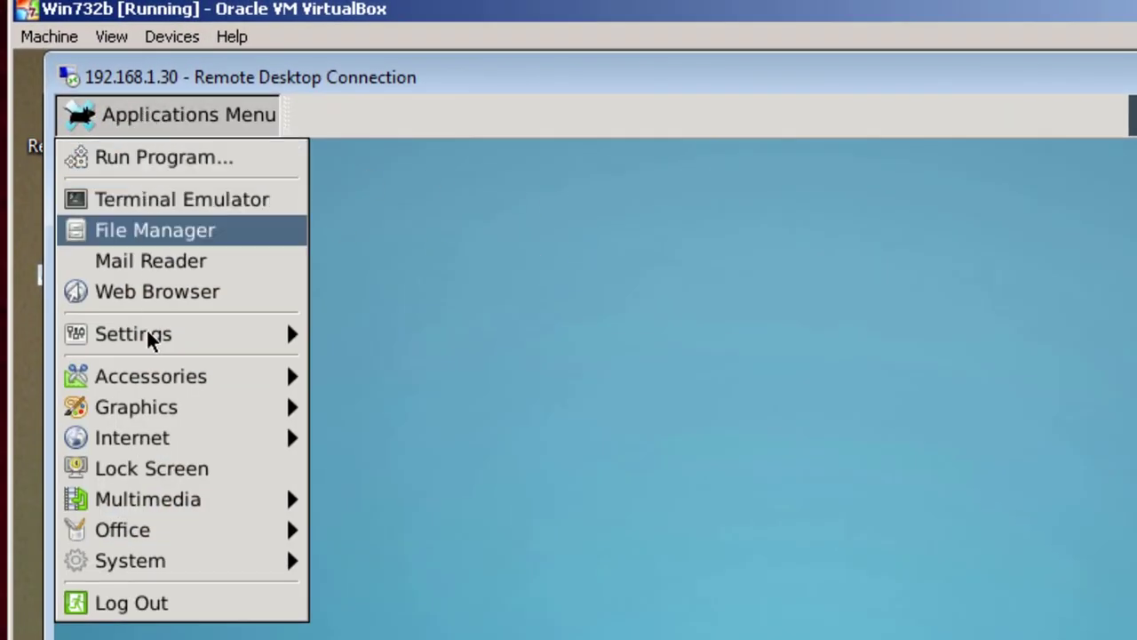
{"action": "mouse_move", "coordinate": [119, 541]}
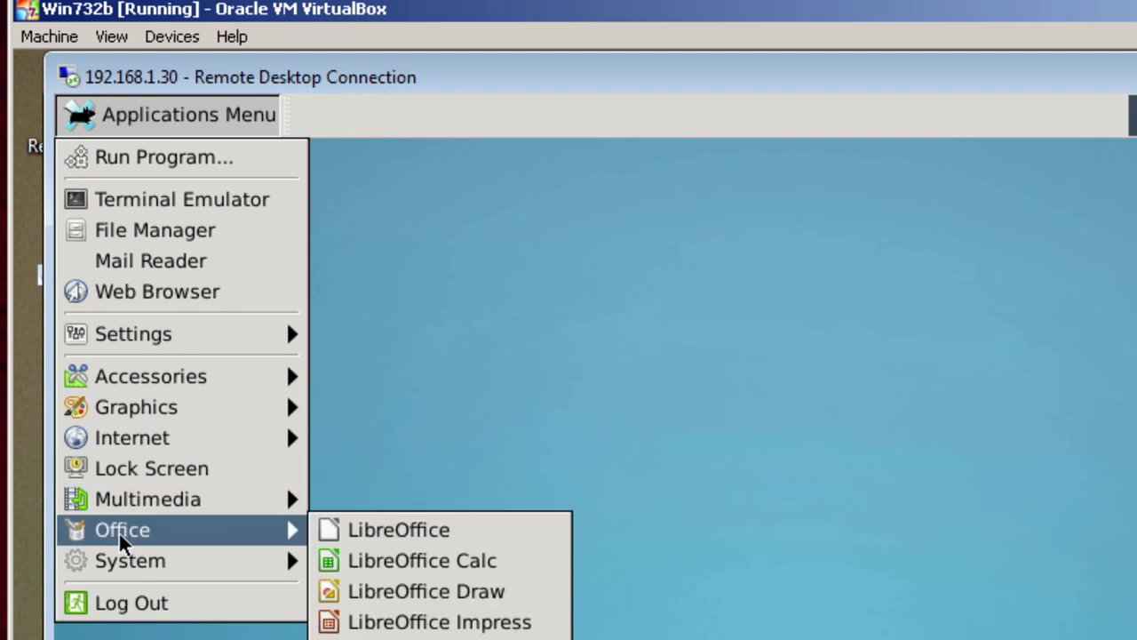
{"action": "left_click", "coordinate": [411, 533]}
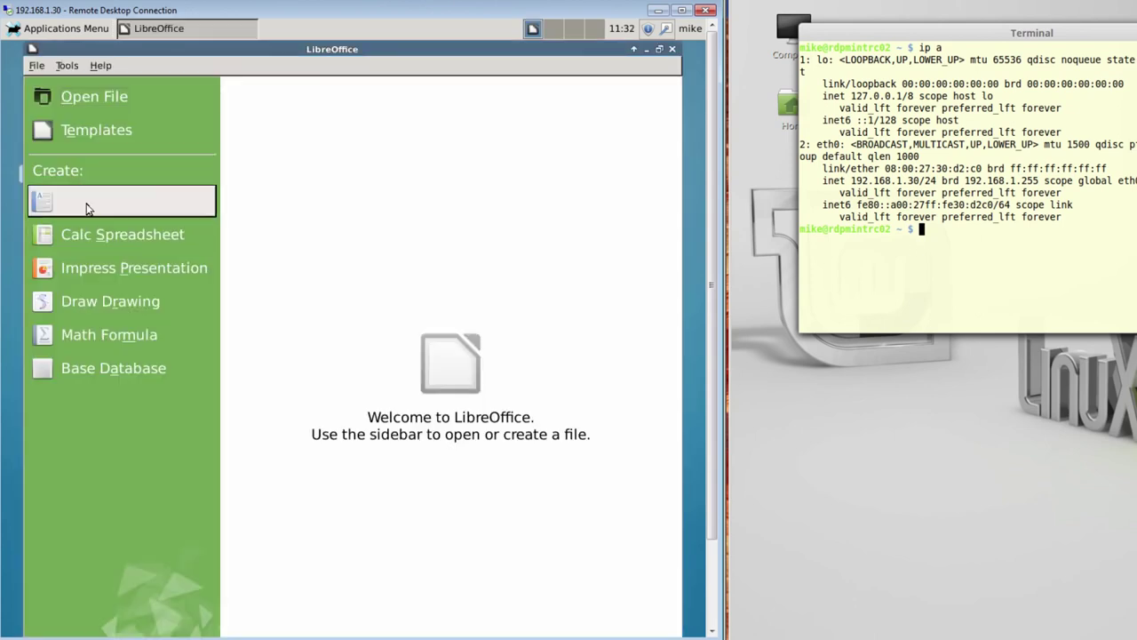
{"action": "left_click", "coordinate": [86, 209]}
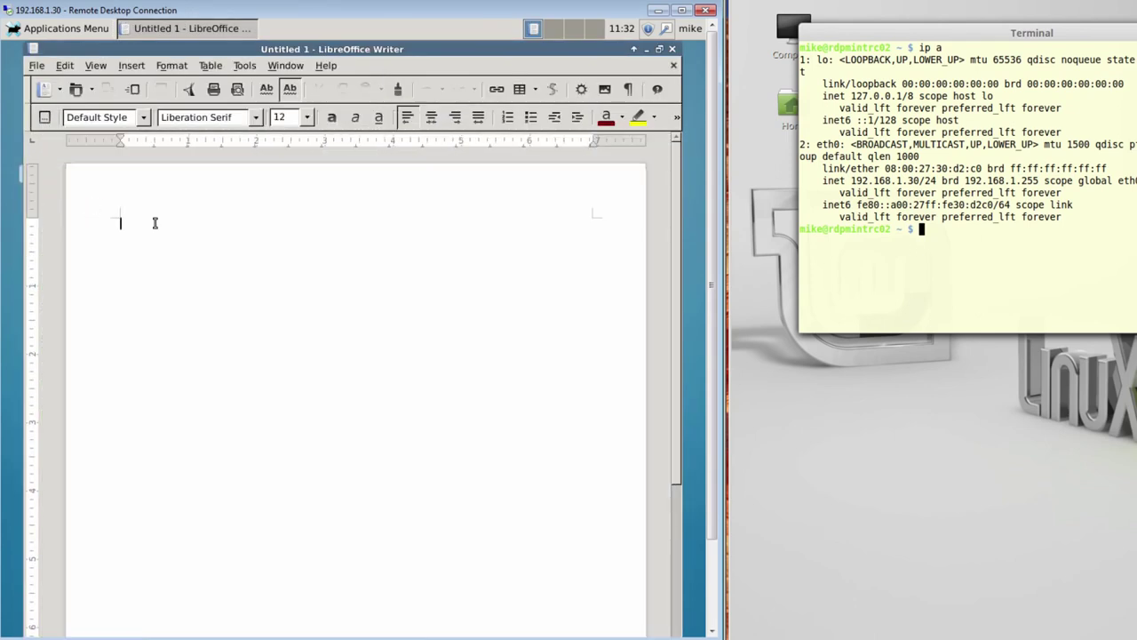
Write "Go back to same session" in the blank Writer document and disconnect from the remote desktop without logging out
{"action": "type", "text": "Go back to same session"}
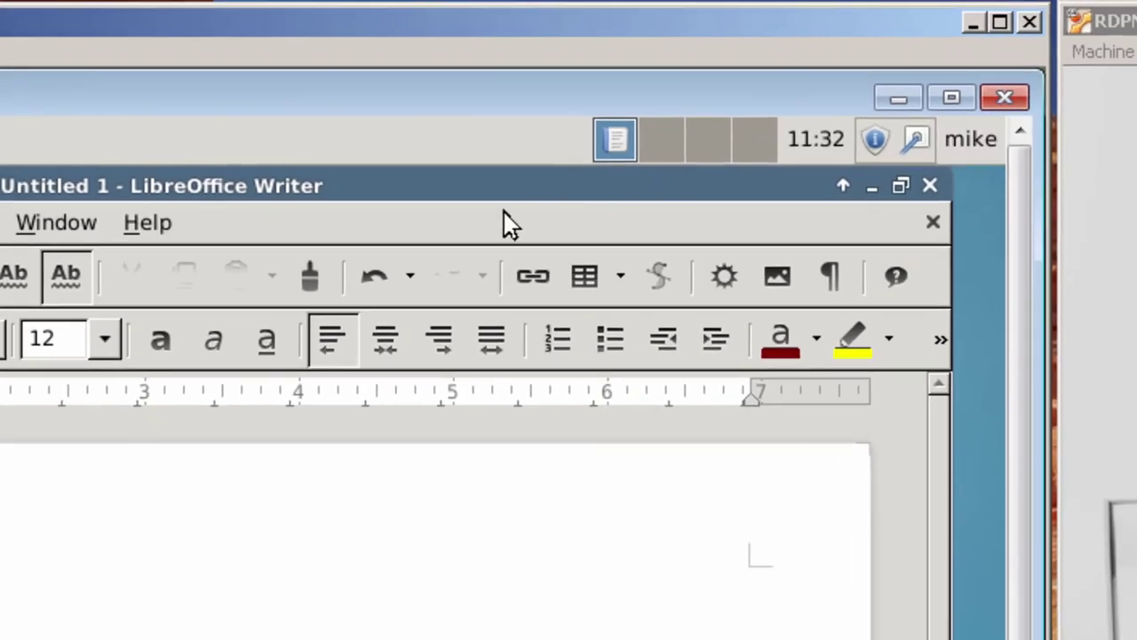
{"action": "left_click", "coordinate": [1006, 98]}
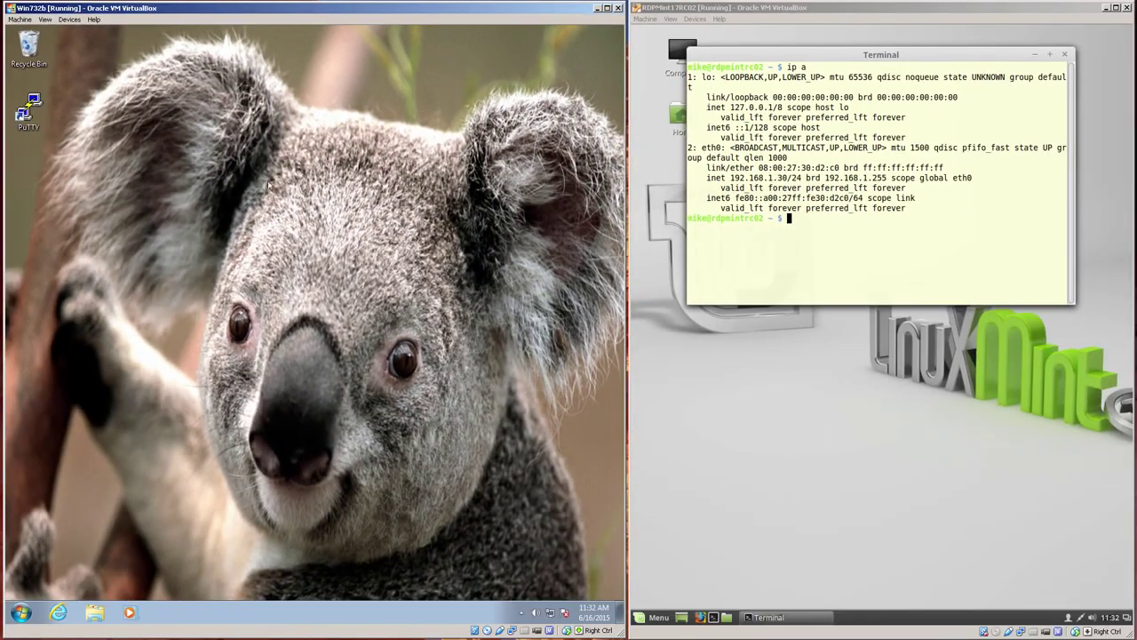
Reopen Remote Desktop Connection on the Windows machine, connect to 192.168.1.30 and accept the unverified identity
{"action": "left_click", "coordinate": [21, 612]}
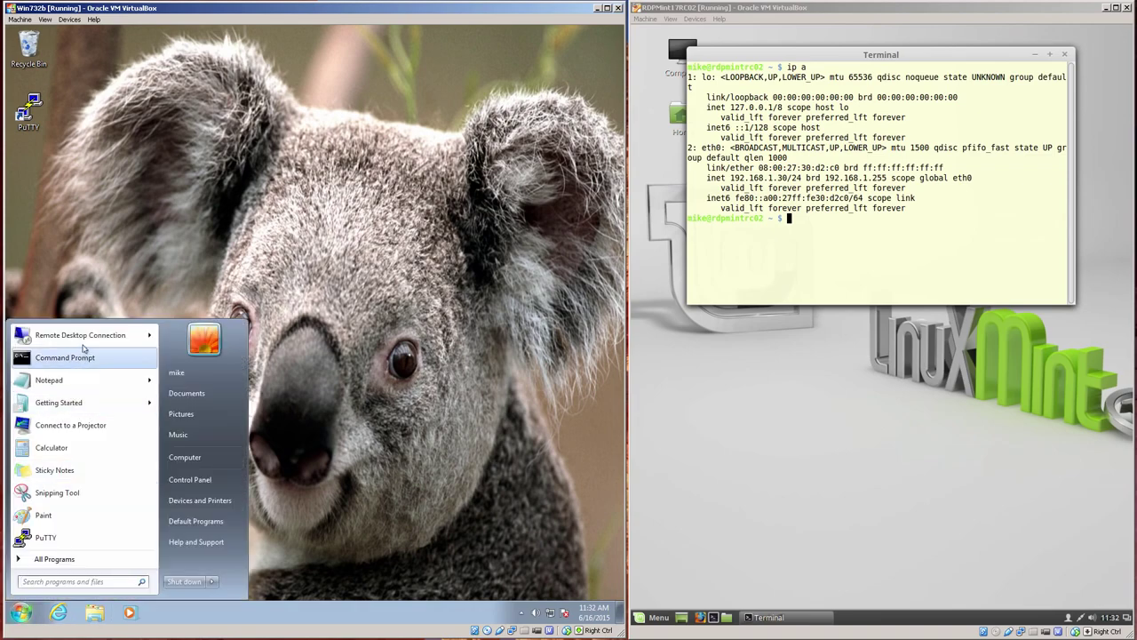
{"action": "left_click", "coordinate": [115, 336]}
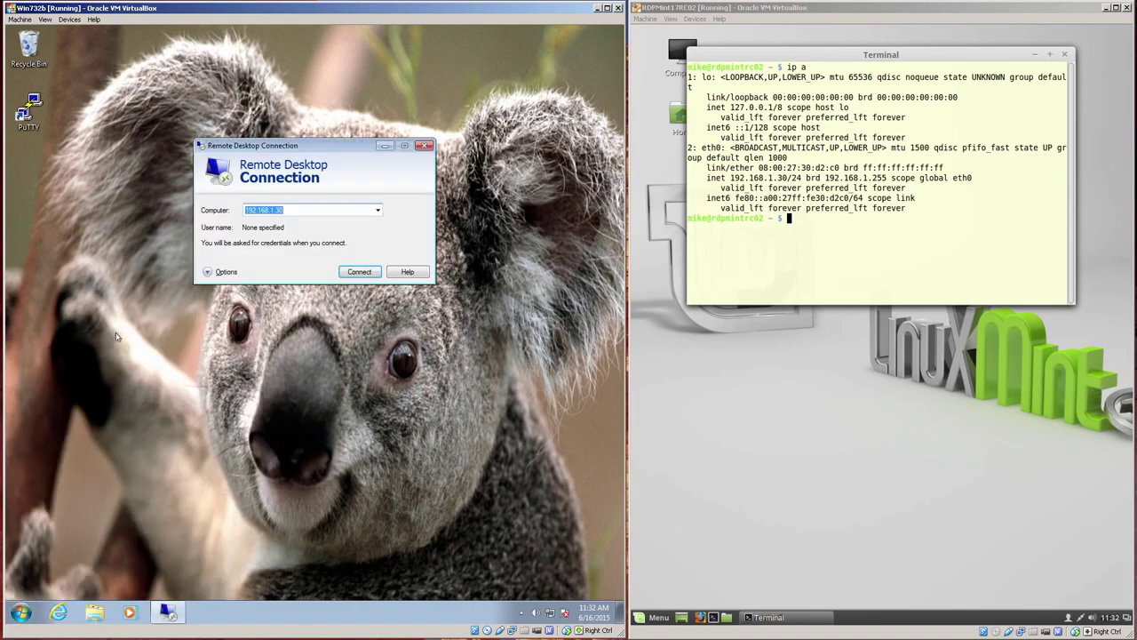
{"action": "left_click", "coordinate": [360, 272]}
{"action": "left_click", "coordinate": [357, 266]}
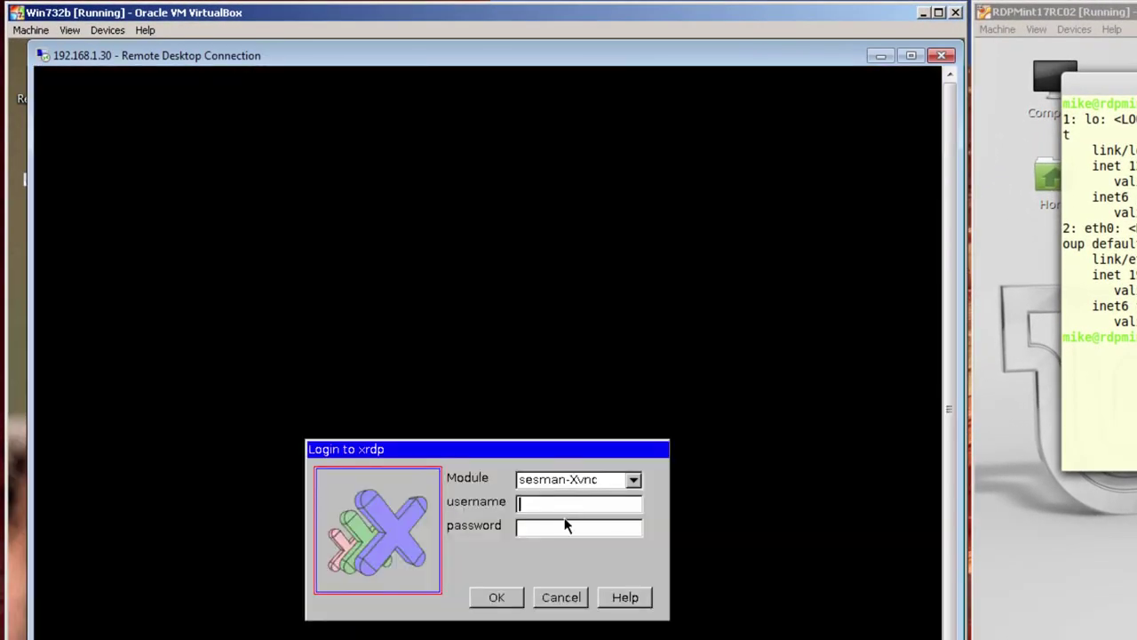
Log back in to xrdp through the sesman-Xvnc module with the account username and password
{"action": "type", "text": "mike"}
{"action": "key", "text": "Tab"}
{"action": "type", "text": "********"}
{"action": "left_click", "coordinate": [504, 602]}
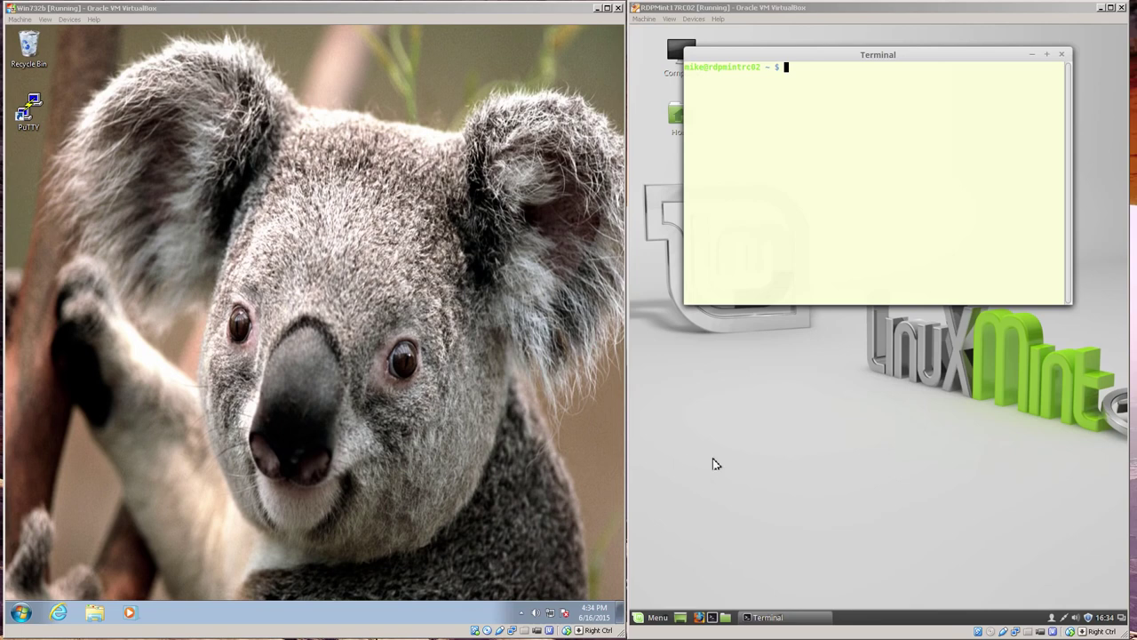
Open /etc/xrdp/xrdp.ini in vim with sudo from the Linux Mint terminal, authenticating with the account password
{"action": "left_click", "coordinate": [793, 69]}
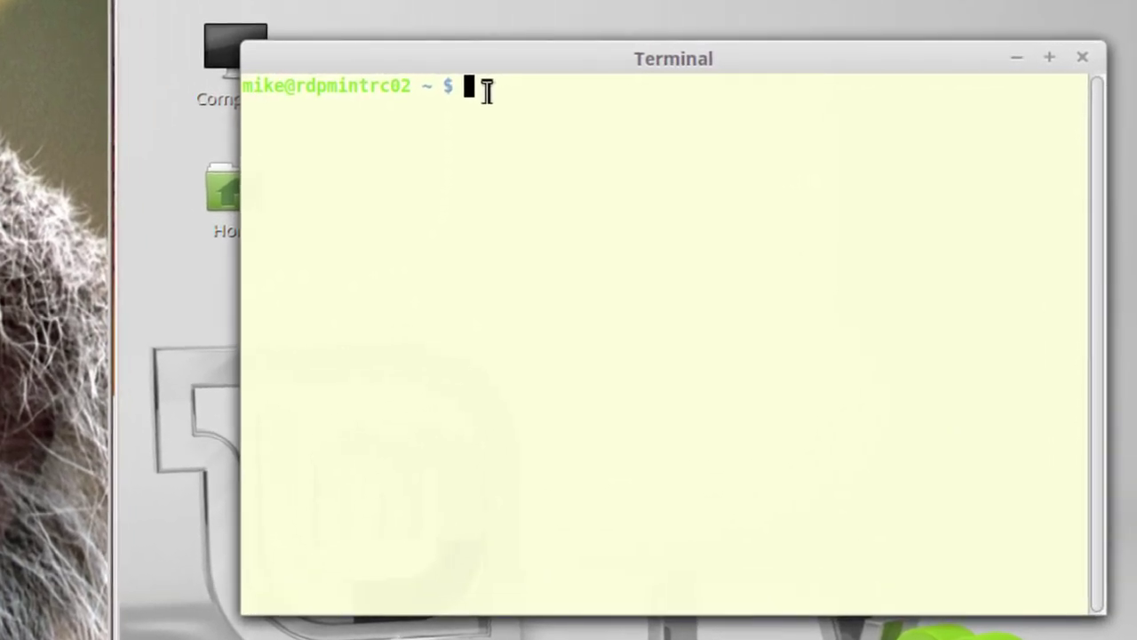
{"action": "type", "text": "sudo vim /et"}
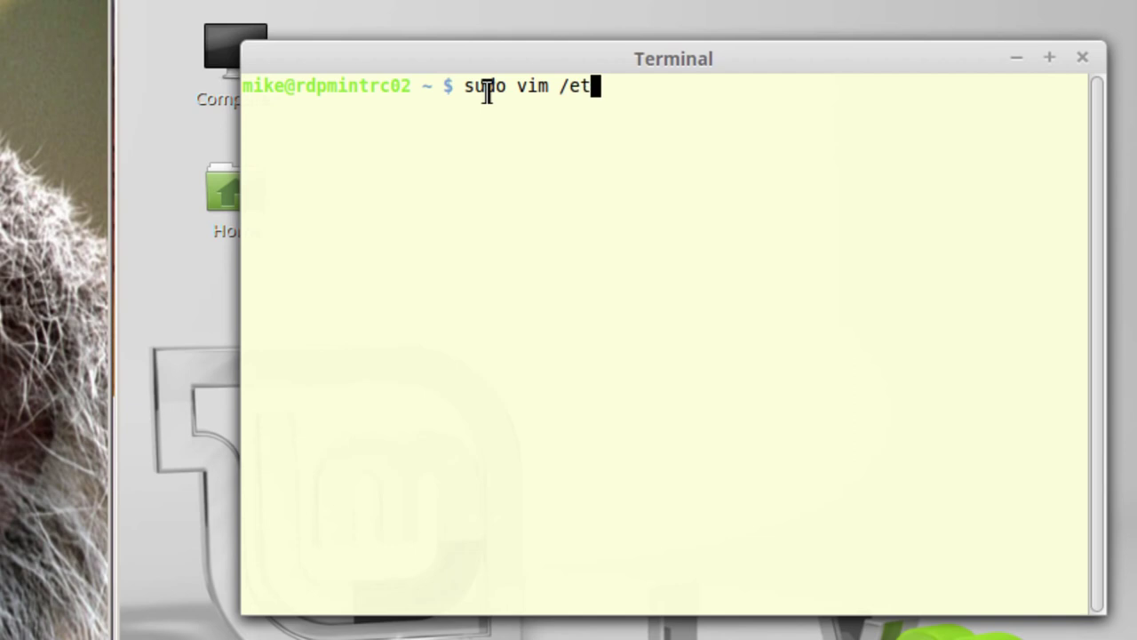
{"action": "type", "text": "c/x"}
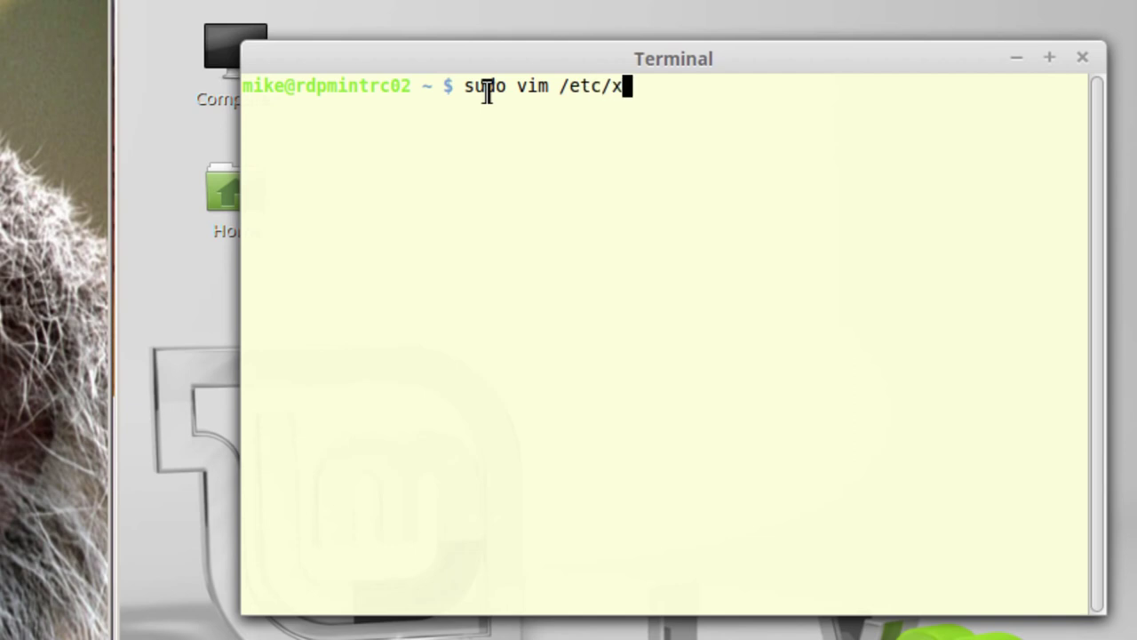
{"action": "type", "text": "rdp/xr"}
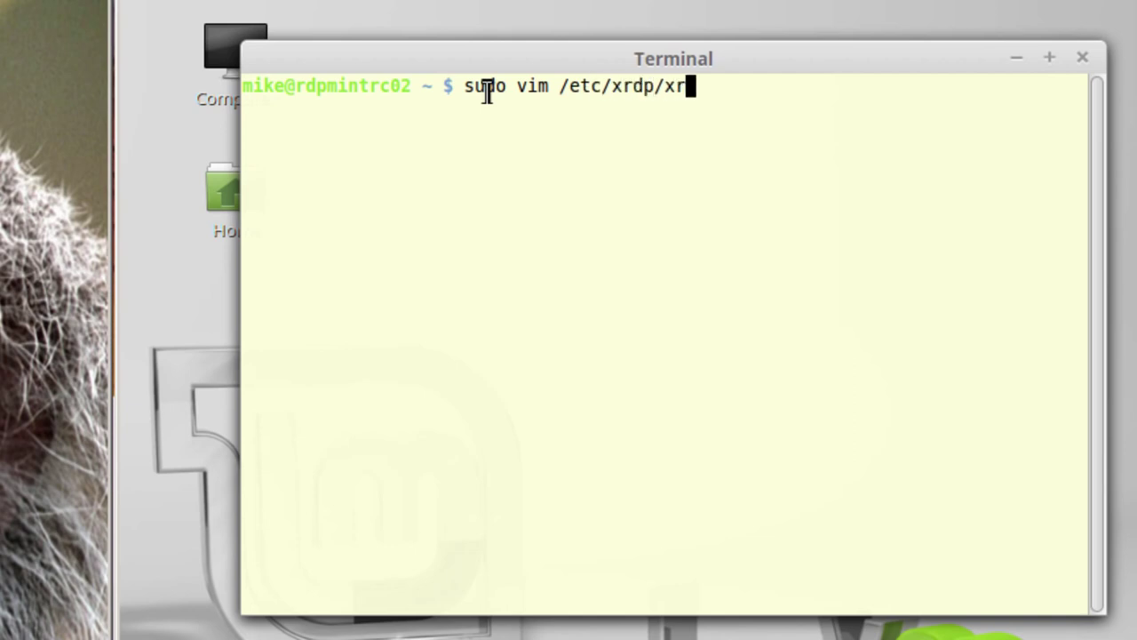
{"action": "type", "text": "dp.in"}
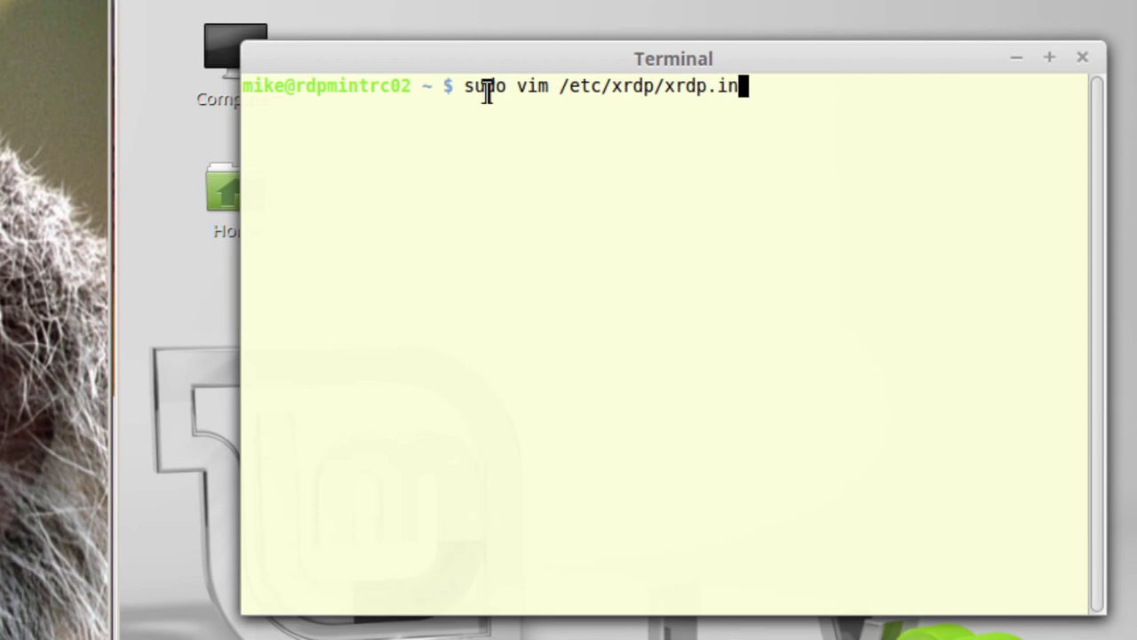
{"action": "type", "text": "i"}
{"action": "key", "text": "Return"}
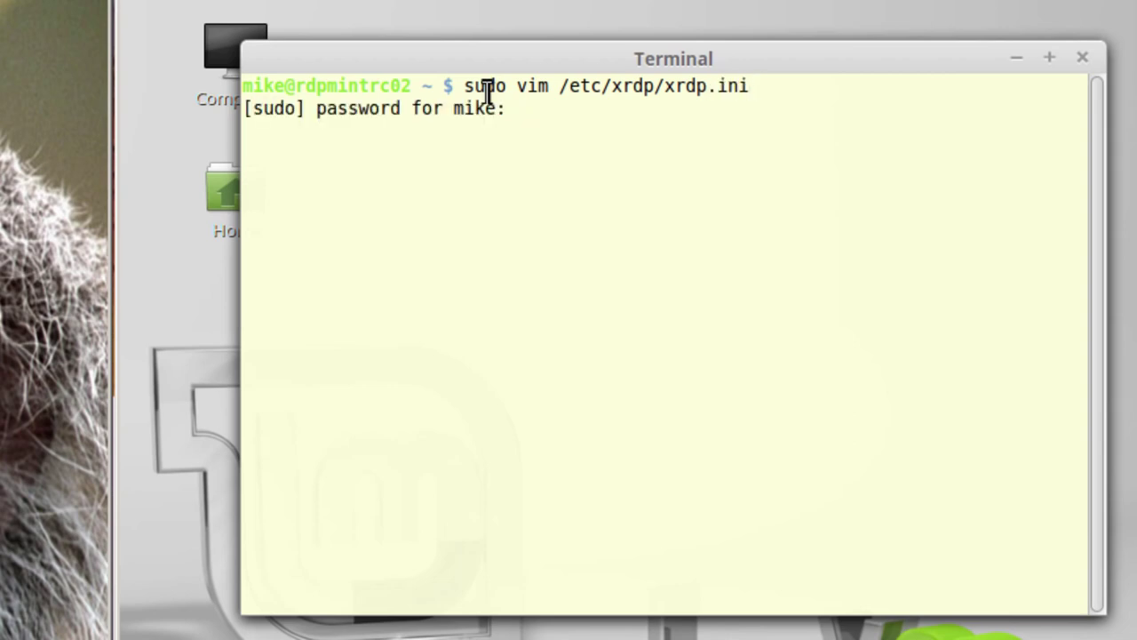
{"action": "key", "text": "Return"}
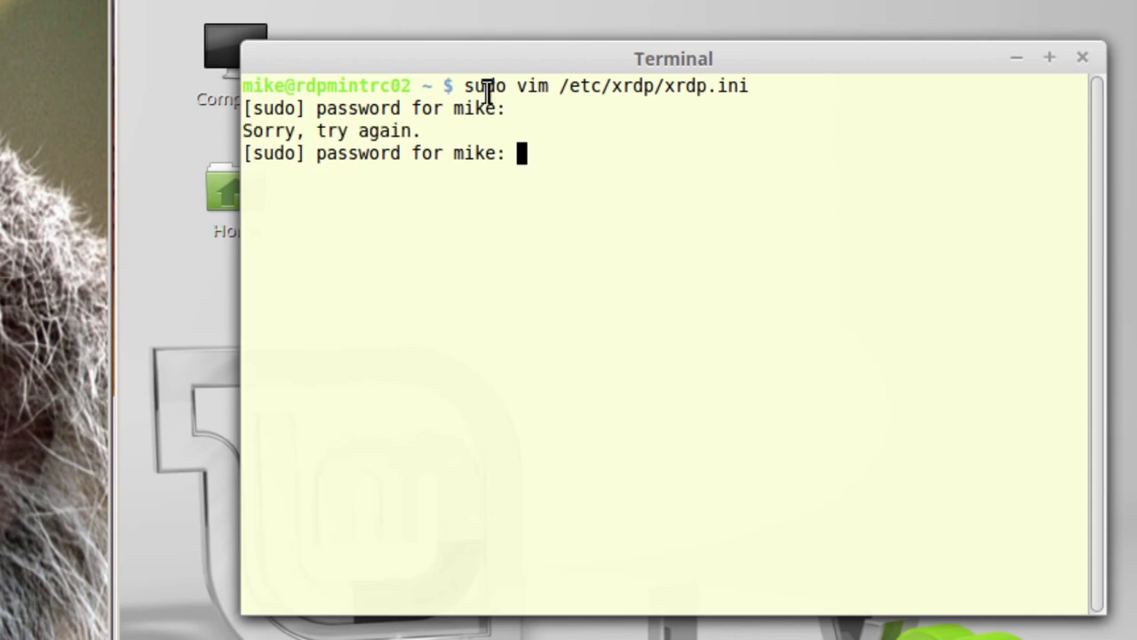
{"action": "key", "text": "Return"}
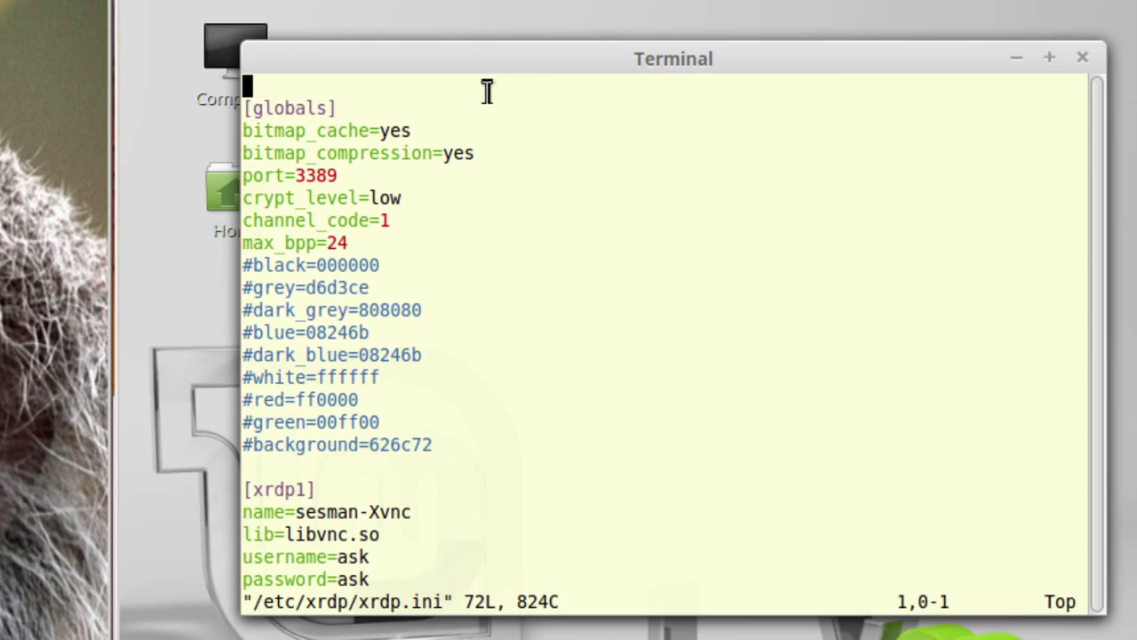
Change the port value in the [xrdp1] section to ask-1, then save the file and quit vim
{"action": "key", "text": "Down"}
{"action": "key", "text": "Down"}
{"action": "key", "text": "Down"}
{"action": "key", "text": "Down"}
{"action": "key", "text": "Down"}
{"action": "key", "text": "Down"}
{"action": "key", "text": "Down"}
{"action": "key", "text": "Down"}
{"action": "key", "text": "Down"}
{"action": "key", "text": "Down"}
{"action": "key", "text": "Down"}
{"action": "key", "text": "Down"}
{"action": "key", "text": "Down"}
{"action": "key", "text": "Down"}
{"action": "key", "text": "Down"}
{"action": "key", "text": "Down"}
{"action": "key", "text": "Down"}
{"action": "key", "text": "Down"}
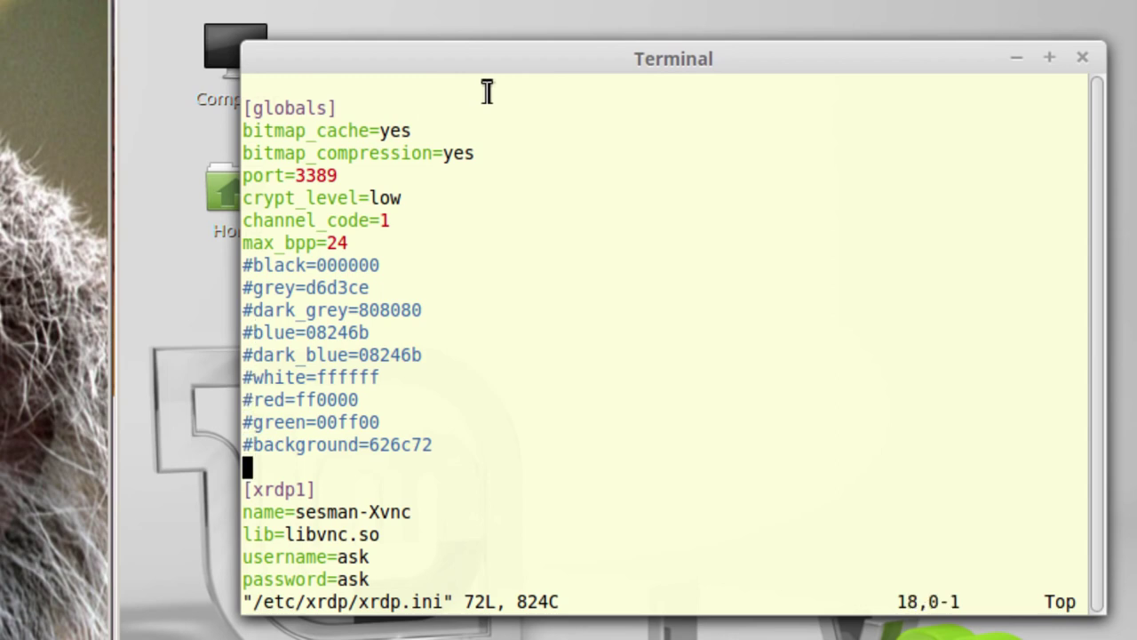
{"action": "key", "text": "Down"}
{"action": "key", "text": "Down"}
{"action": "key", "text": "Down"}
{"action": "key", "text": "Down"}
{"action": "key", "text": "Down"}
{"action": "key", "text": "Down"}
{"action": "key", "text": "Down"}
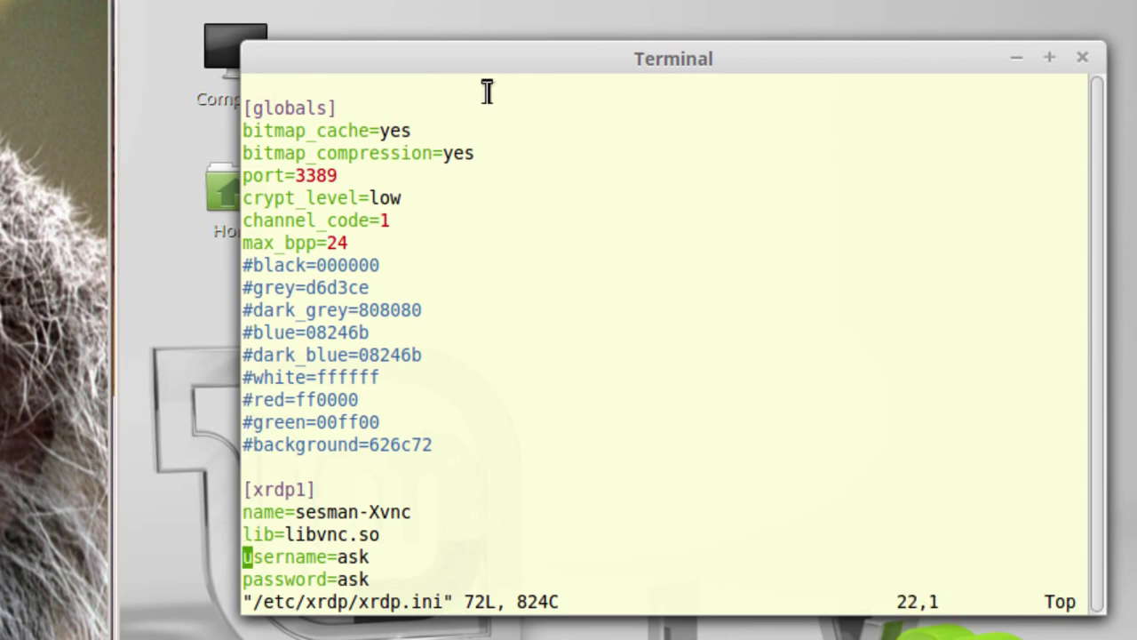
{"action": "key", "text": "Up"}
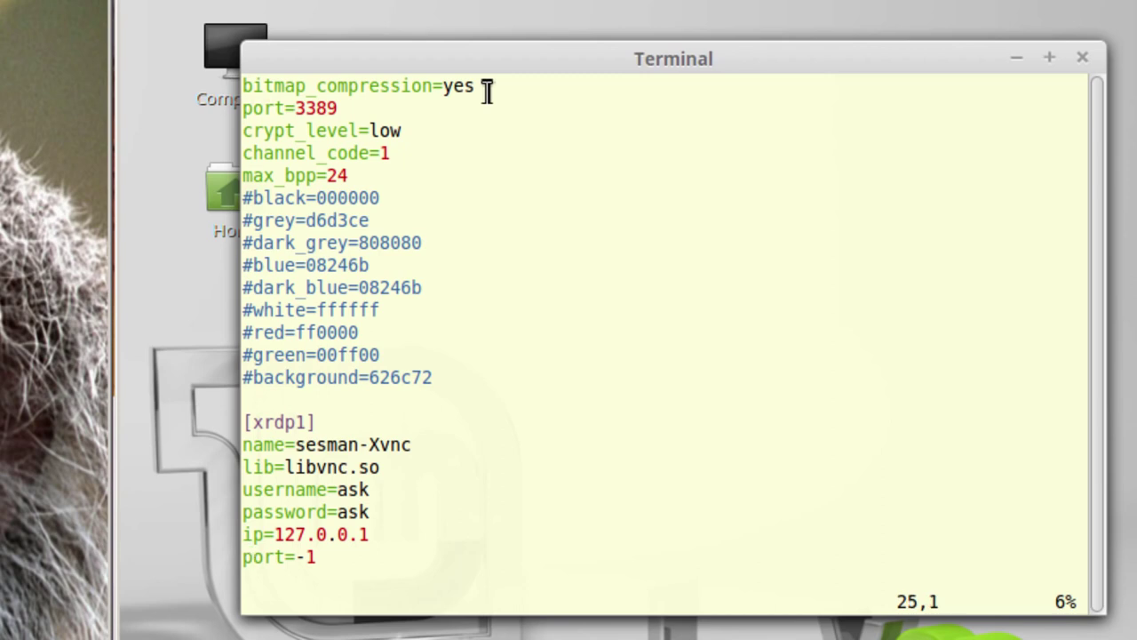
{"action": "key", "text": "Right"}
{"action": "key", "text": "Right"}
{"action": "key", "text": "Right"}
{"action": "key", "text": "Right"}
{"action": "key", "text": "Right"}
{"action": "key", "text": "i"}
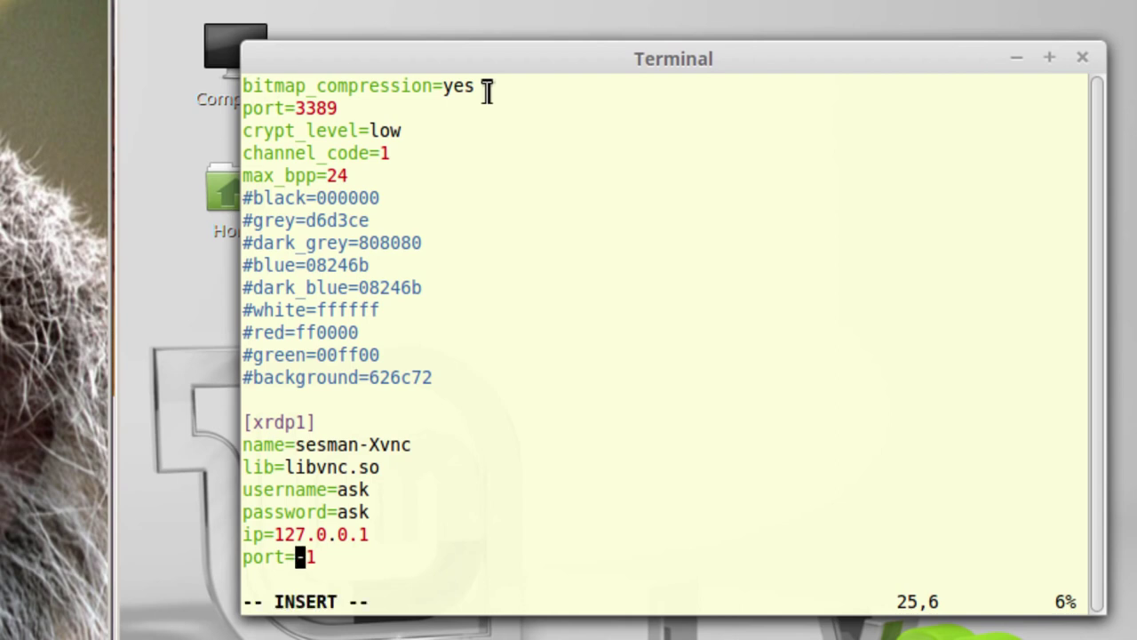
{"action": "type", "text": "ask"}
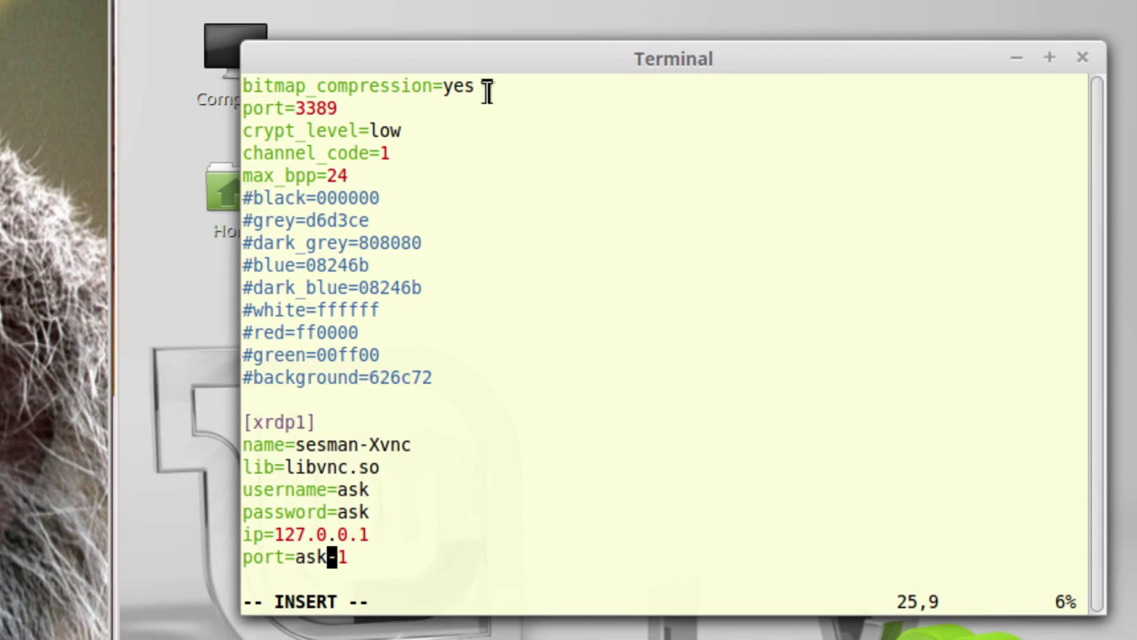
{"action": "key", "text": "Escape"}
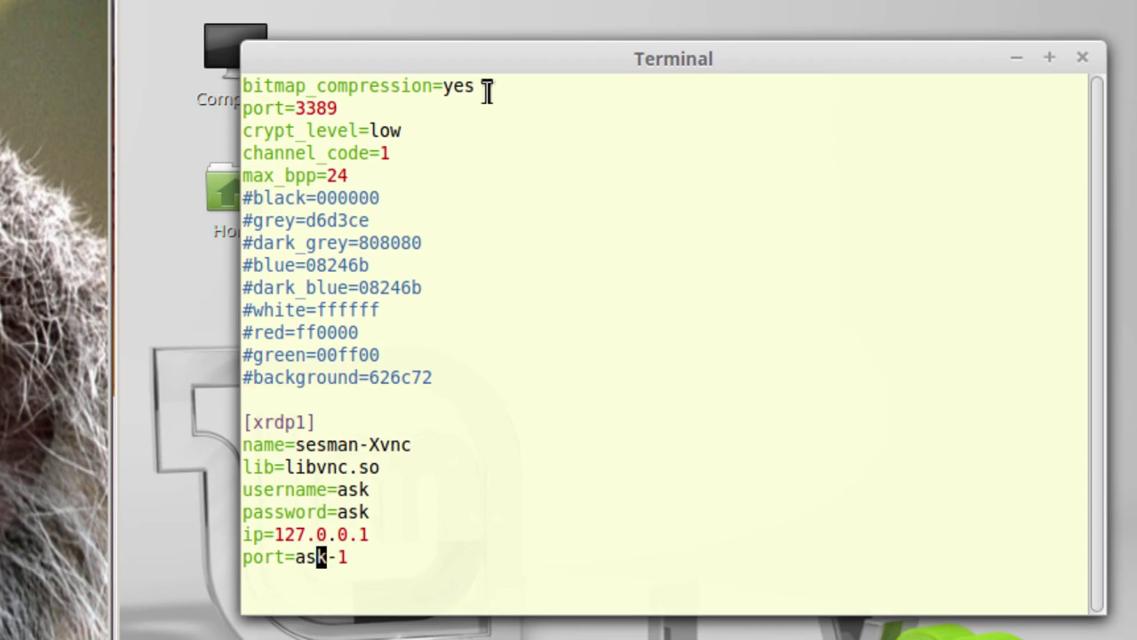
{"action": "type", "text": ":wq"}
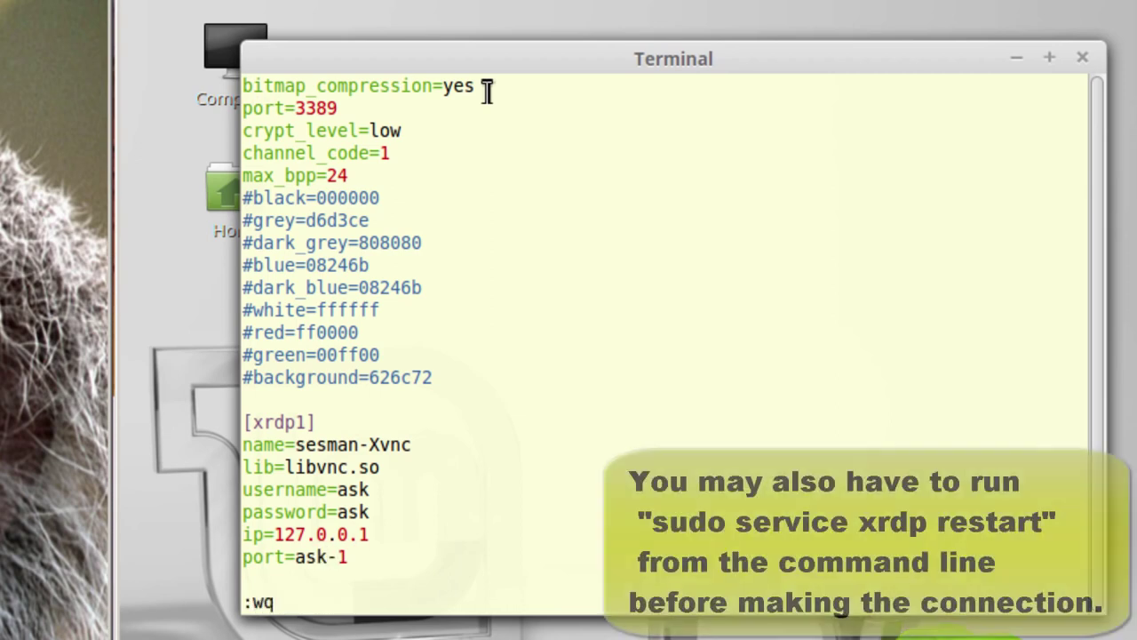
{"action": "key", "text": "Return"}
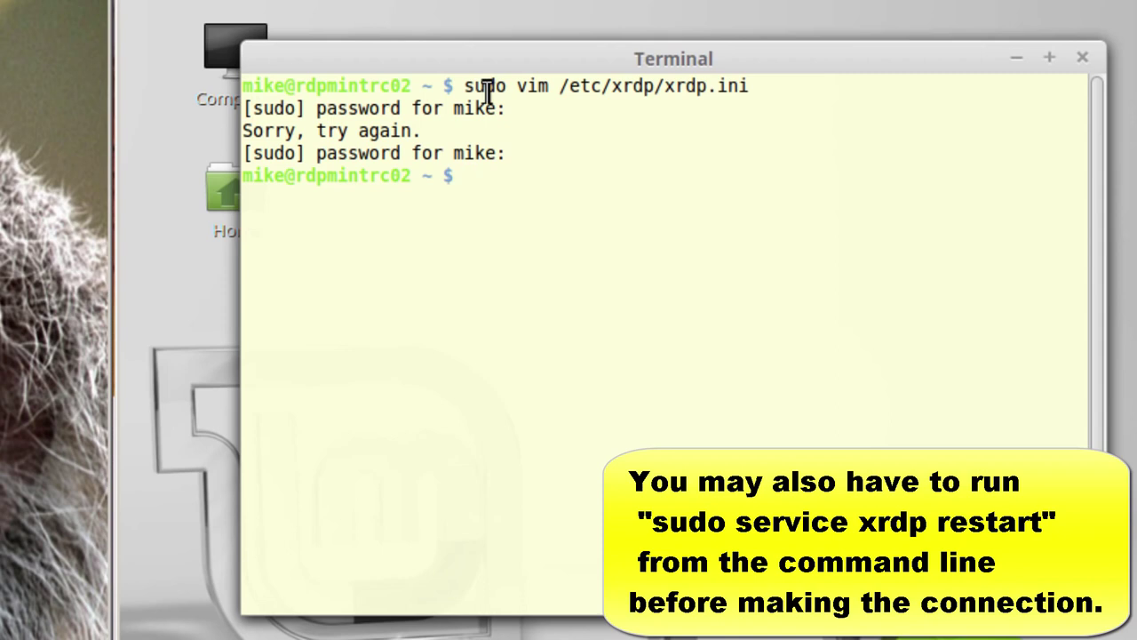
List the Linux Mint machine's network addresses with ip a
{"action": "type", "text": "ip a"}
{"action": "key", "text": "Return"}
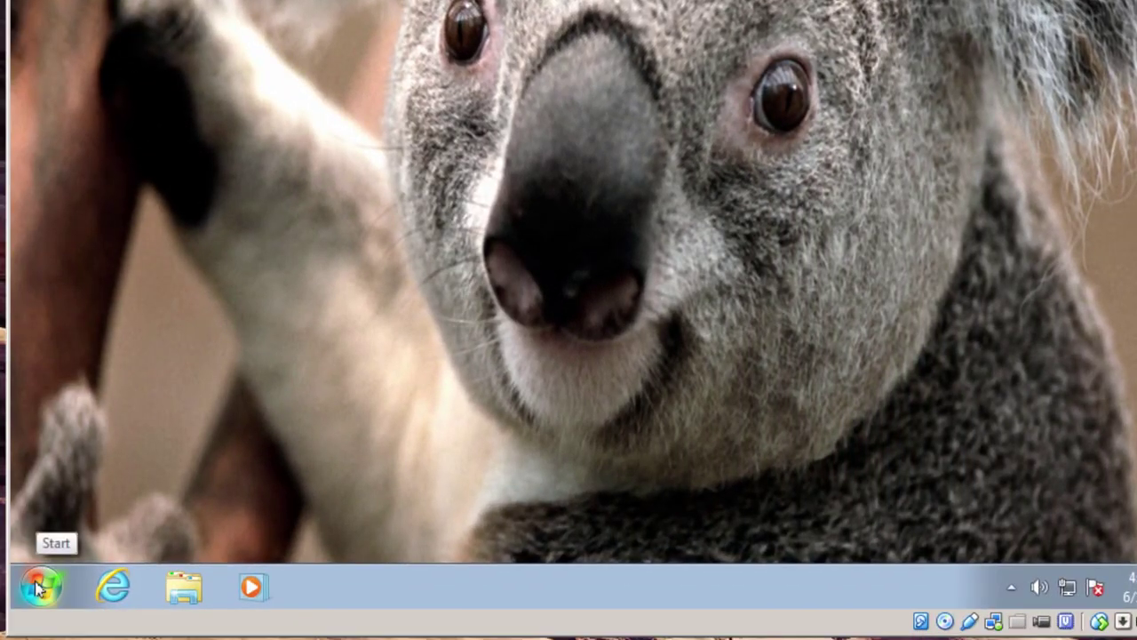
Switch to Remote Desktop Connection on the Windows machine and connect to 192.168.1.30 despite the unverified identity
{"action": "left_click", "coordinate": [39, 587]}
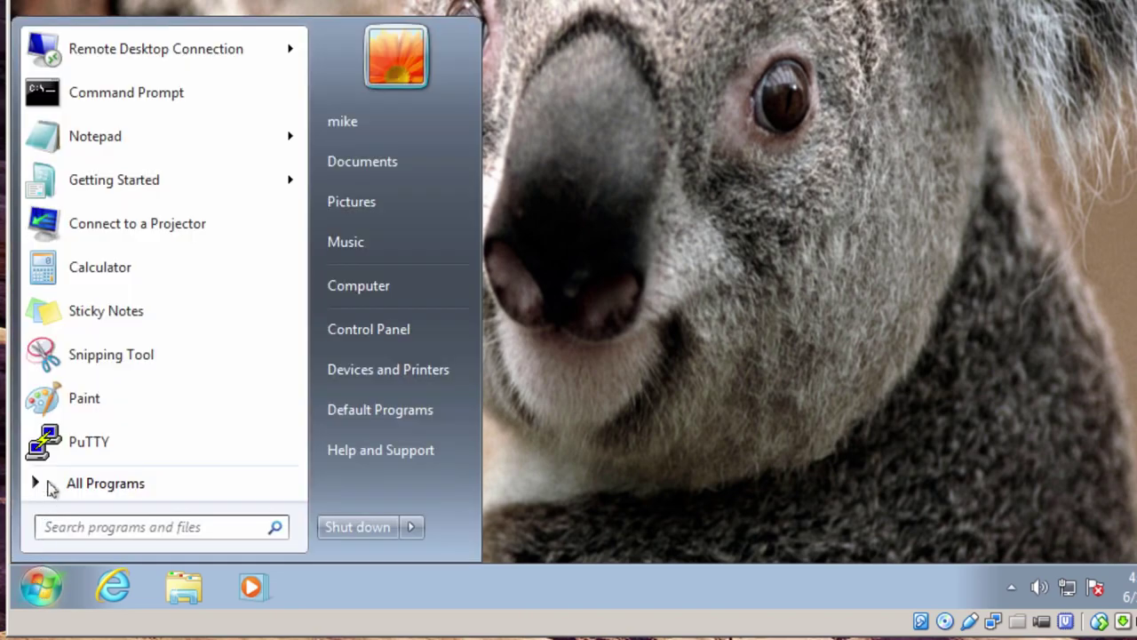
{"action": "left_click", "coordinate": [99, 49]}
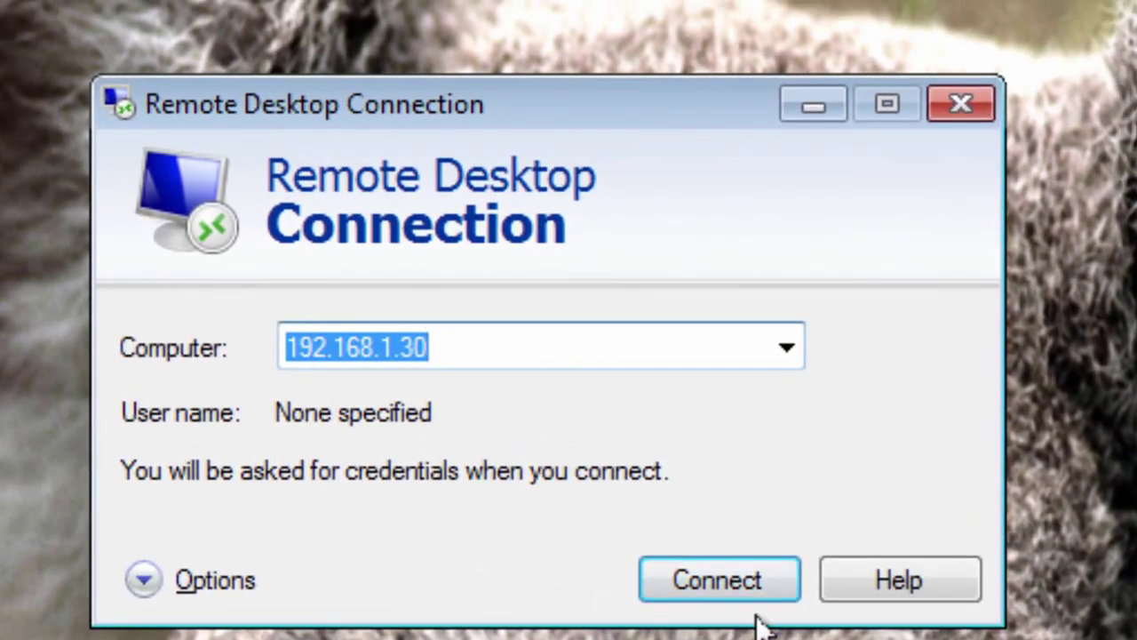
{"action": "left_click", "coordinate": [765, 576]}
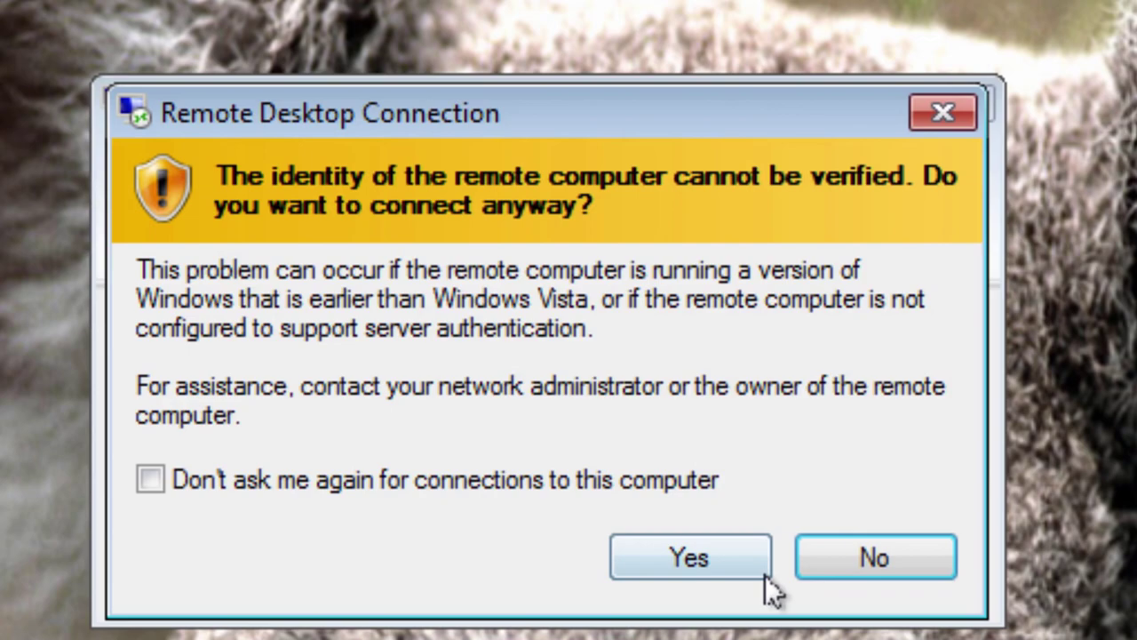
{"action": "left_click", "coordinate": [710, 560]}
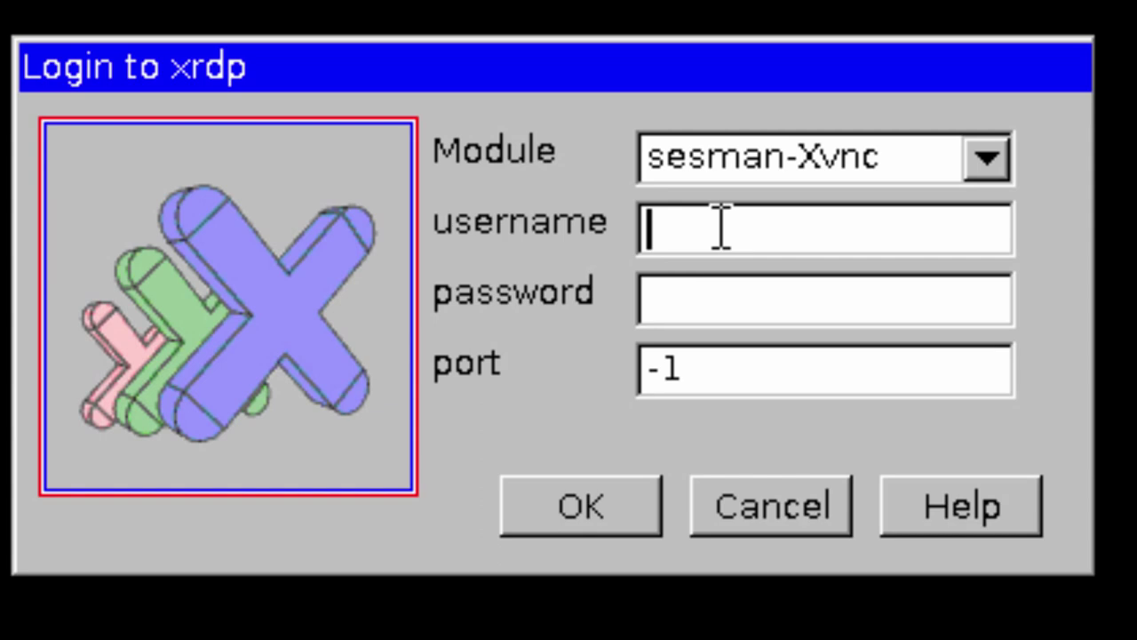
Log in to xrdp with the account username and password, keeping the sesman-Xvnc module and port -1
{"action": "type", "text": "mike"}
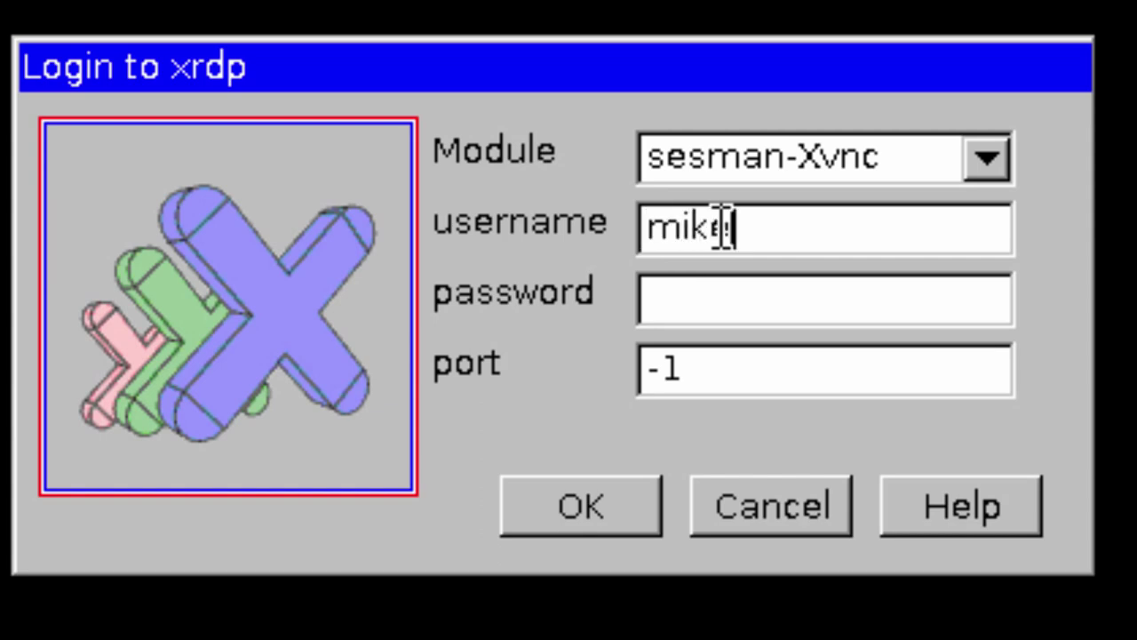
{"action": "key", "text": "Tab"}
{"action": "type", "text": "*********"}
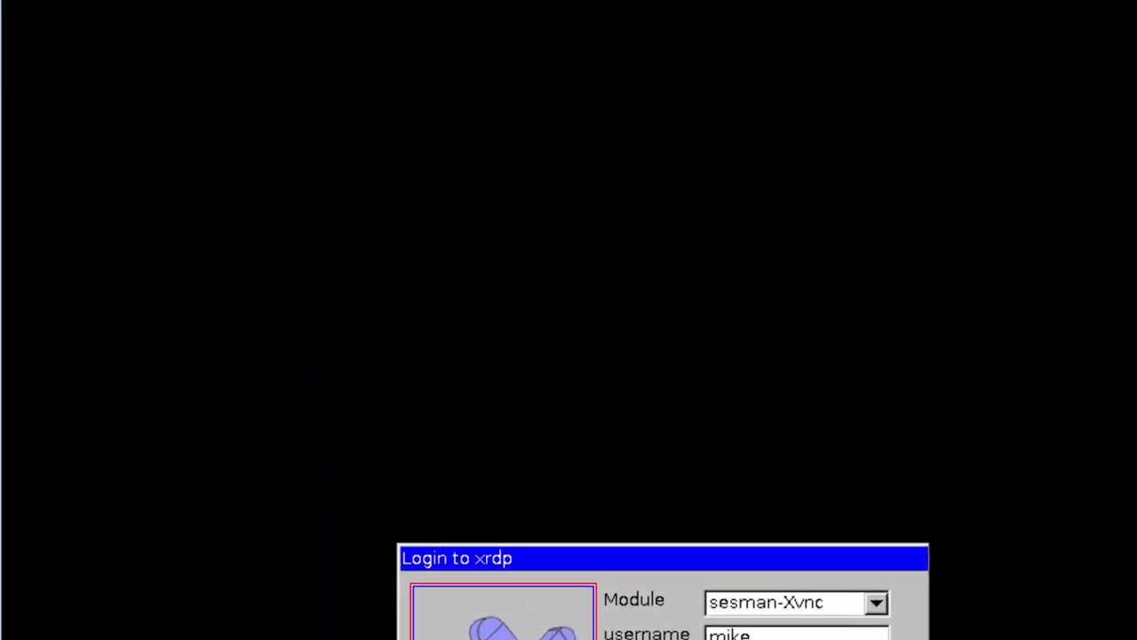
{"action": "key", "text": "Return"}
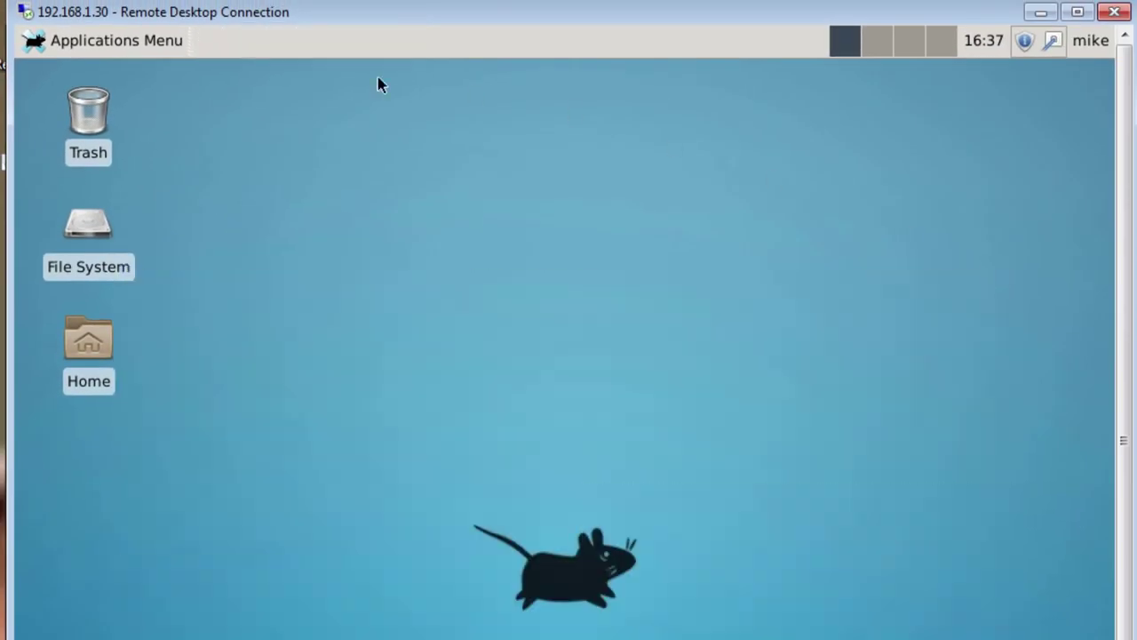
Launch LibreOffice from the remote session's Office applications and create a new Writer document
{"action": "left_click", "coordinate": [102, 48]}
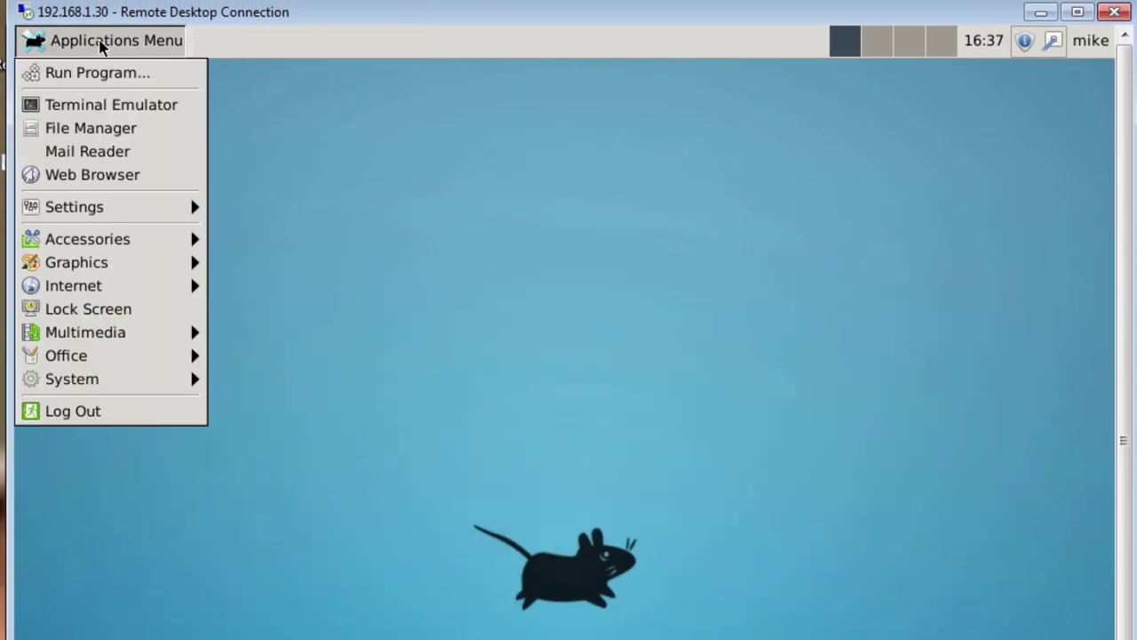
{"action": "mouse_move", "coordinate": [49, 359]}
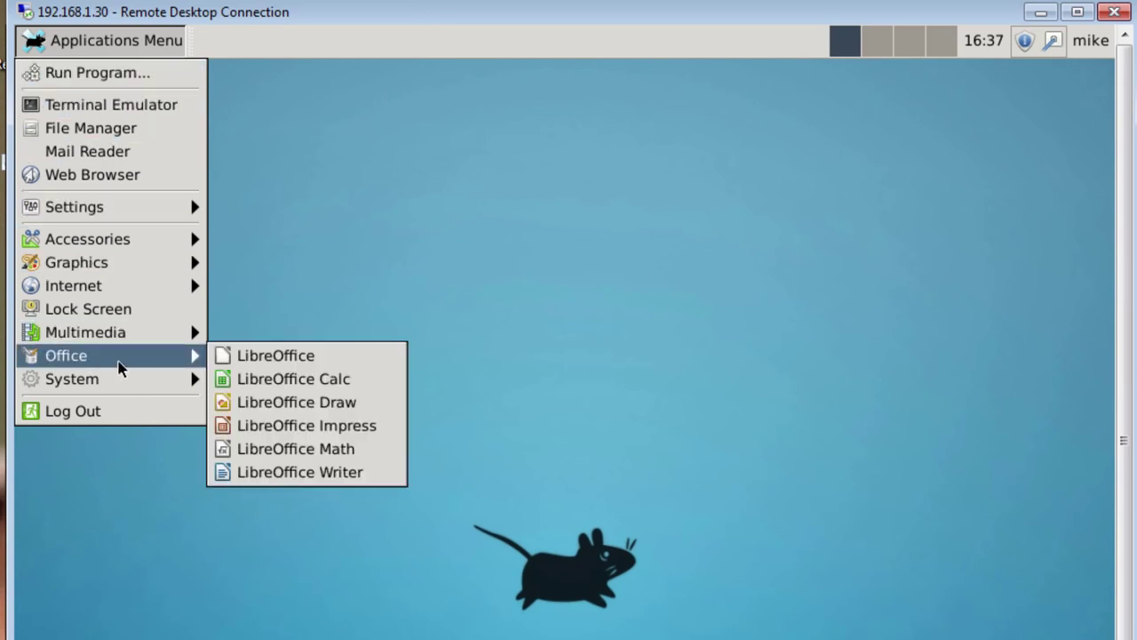
{"action": "left_click", "coordinate": [284, 355]}
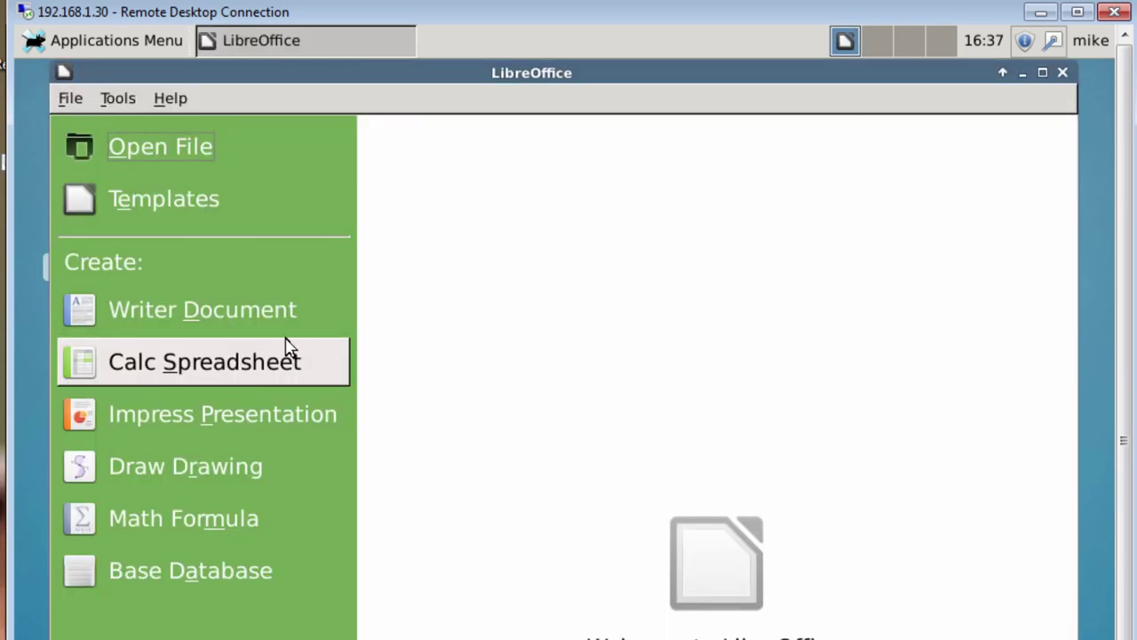
{"action": "left_click", "coordinate": [271, 325]}
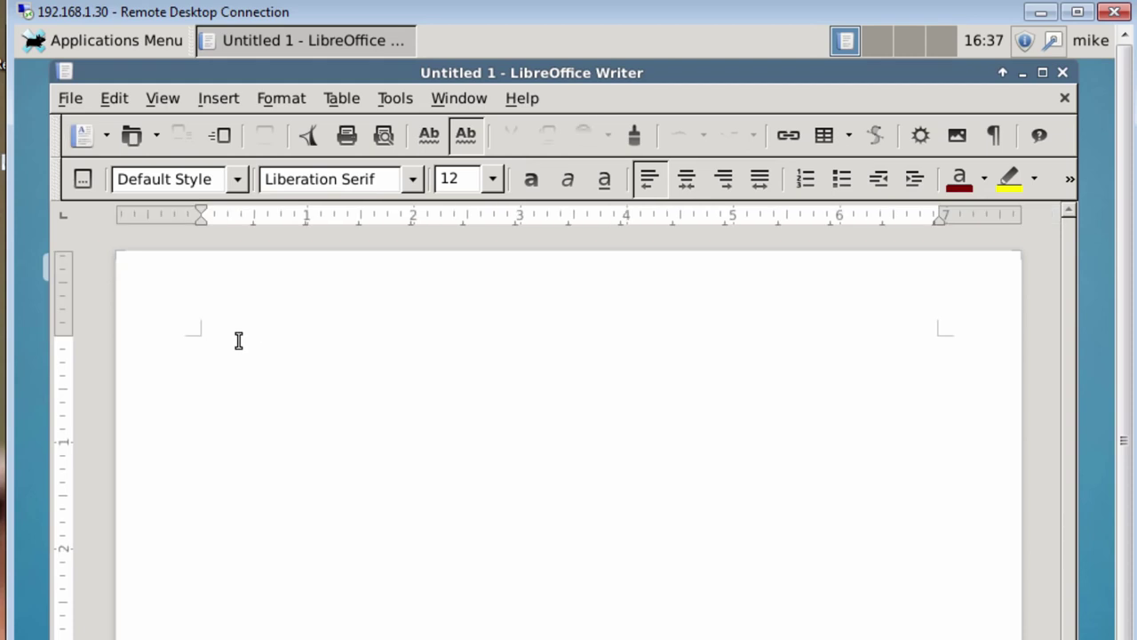
Enter "Same rdp session connection" in the blank Writer document and return the cursor to the start of the line
{"action": "type", "text": "sams "}
{"action": "type", "text": "rdp"}
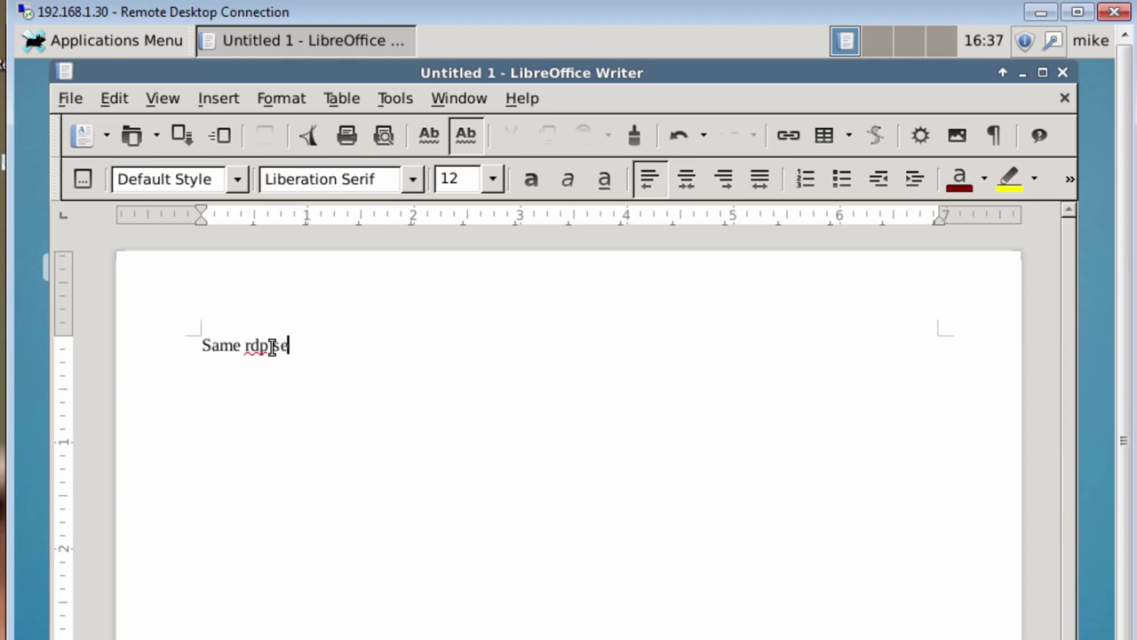
{"action": "type", "text": "session connect"}
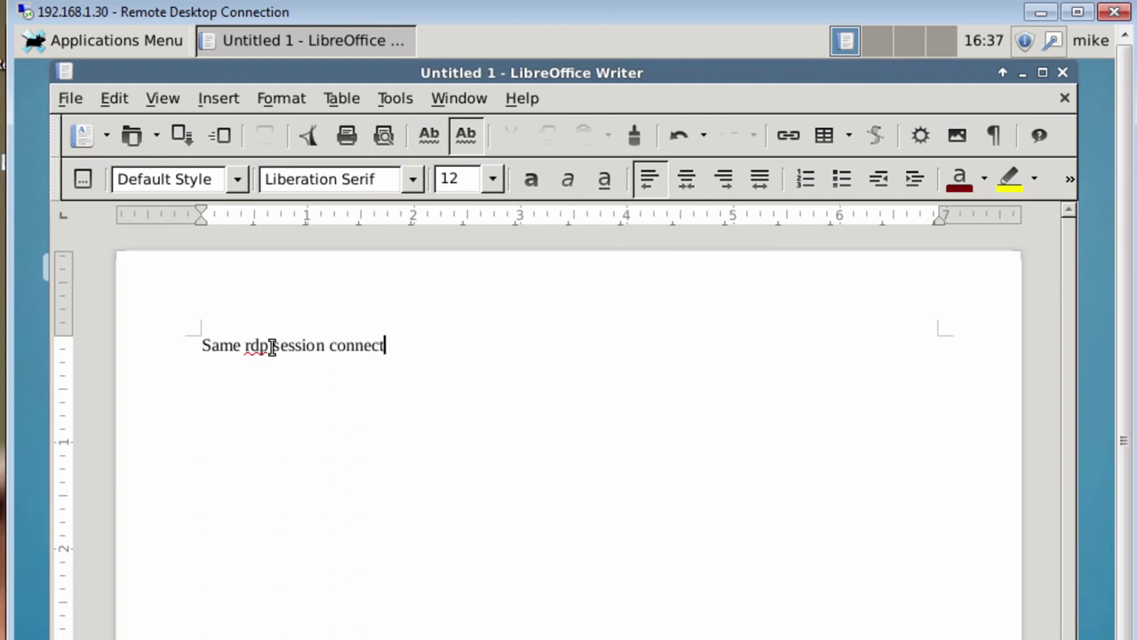
{"action": "type", "text": "ion"}
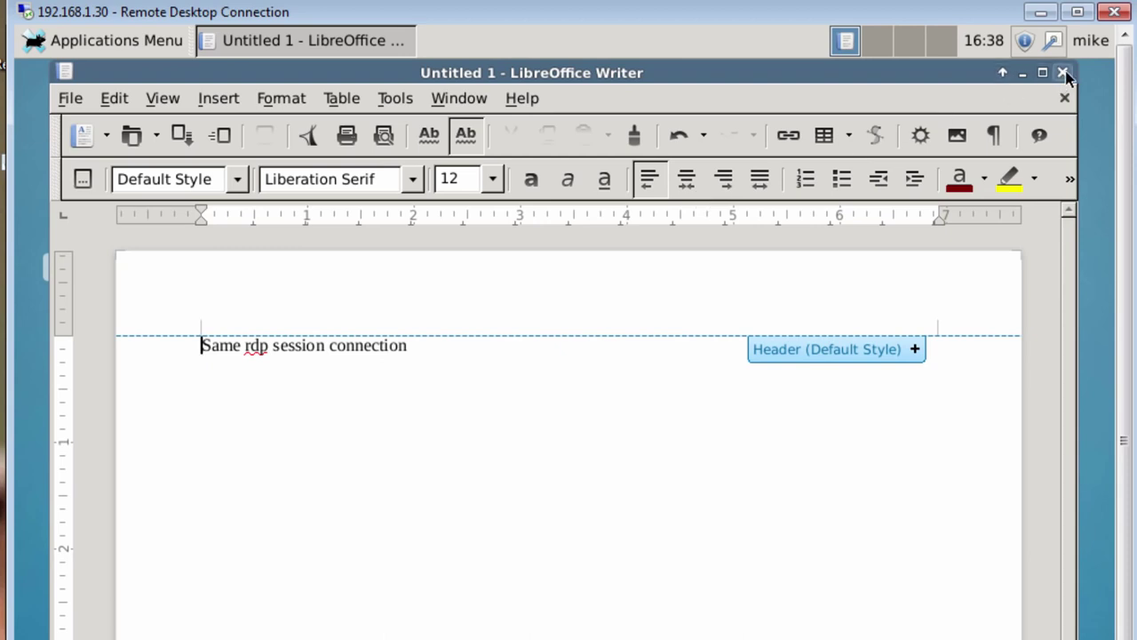
{"action": "key", "text": "Home"}
Disconnect the remote desktop session and reconnect to 192.168.1.30 with Remote Desktop Connection, accepting the unverified identity
{"action": "left_click", "coordinate": [1115, 12]}
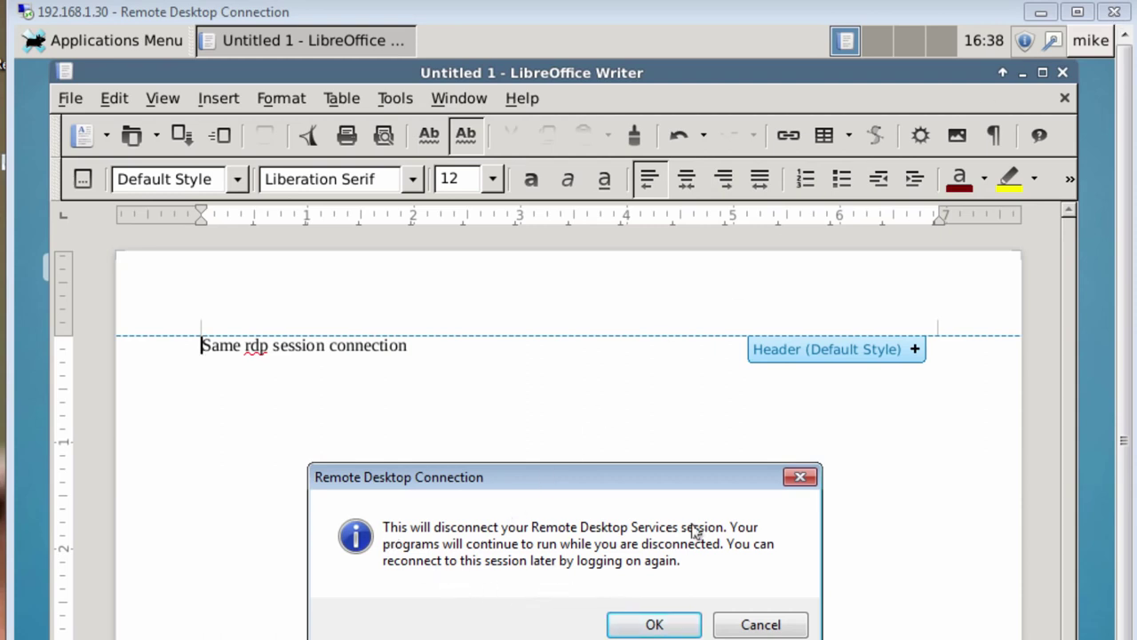
{"action": "left_click", "coordinate": [653, 624]}
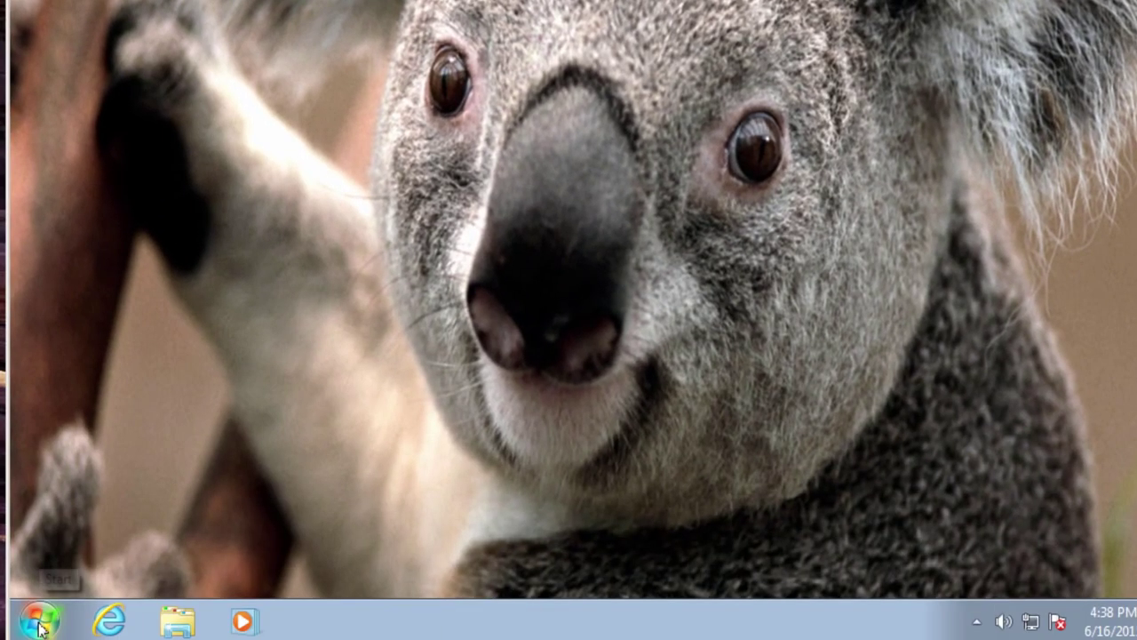
{"action": "left_click", "coordinate": [39, 620]}
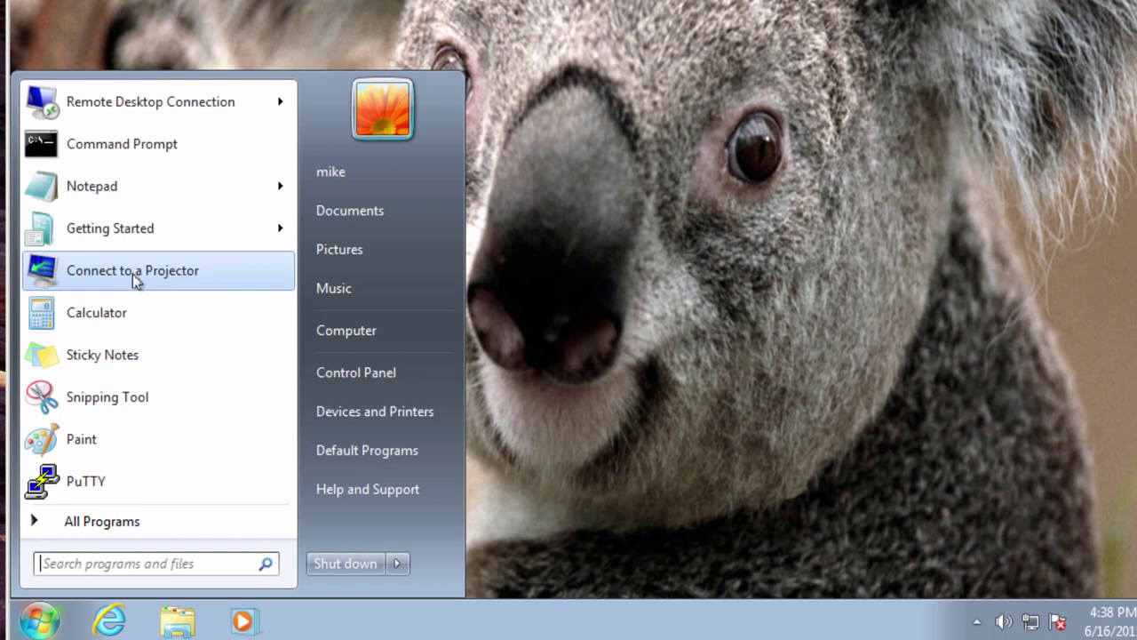
{"action": "mouse_move", "coordinate": [136, 109]}
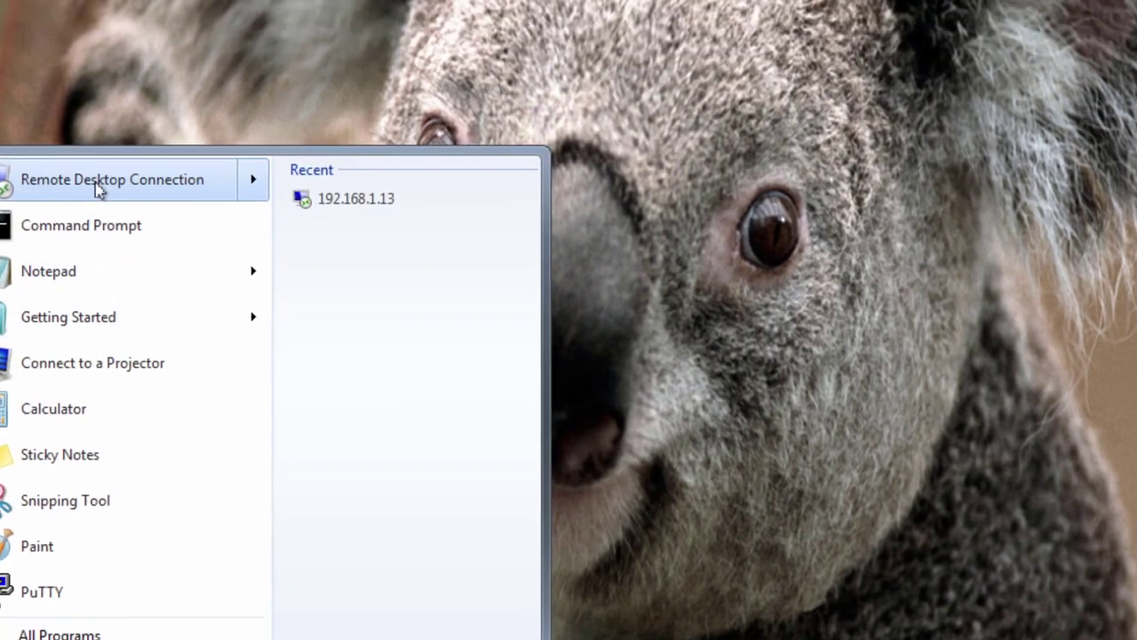
{"action": "left_click", "coordinate": [98, 182]}
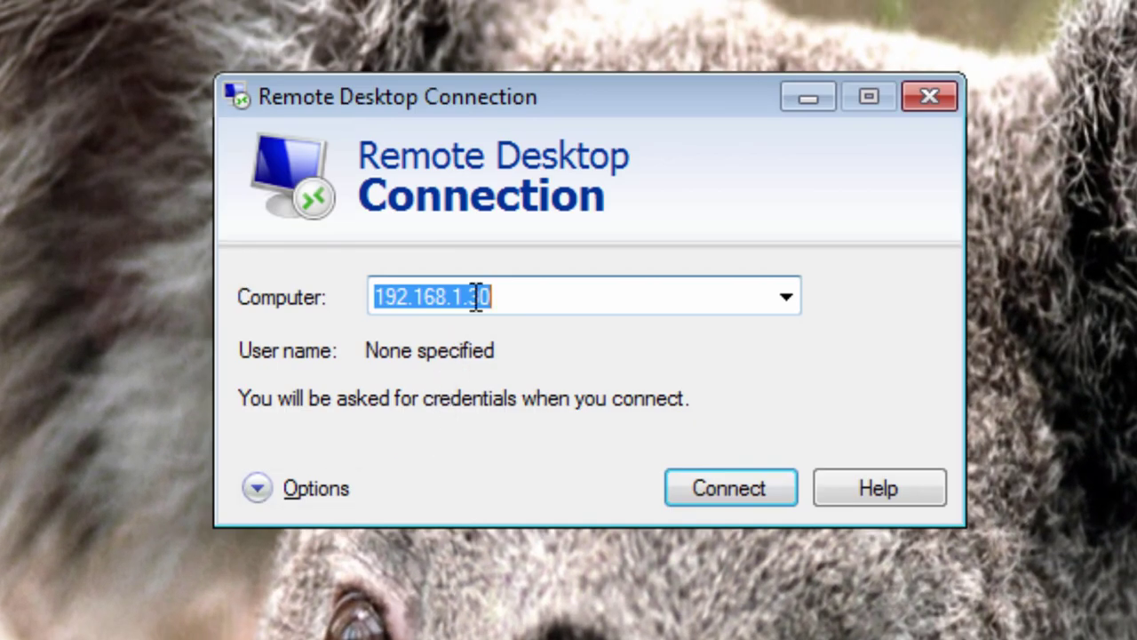
{"action": "left_click", "coordinate": [733, 477]}
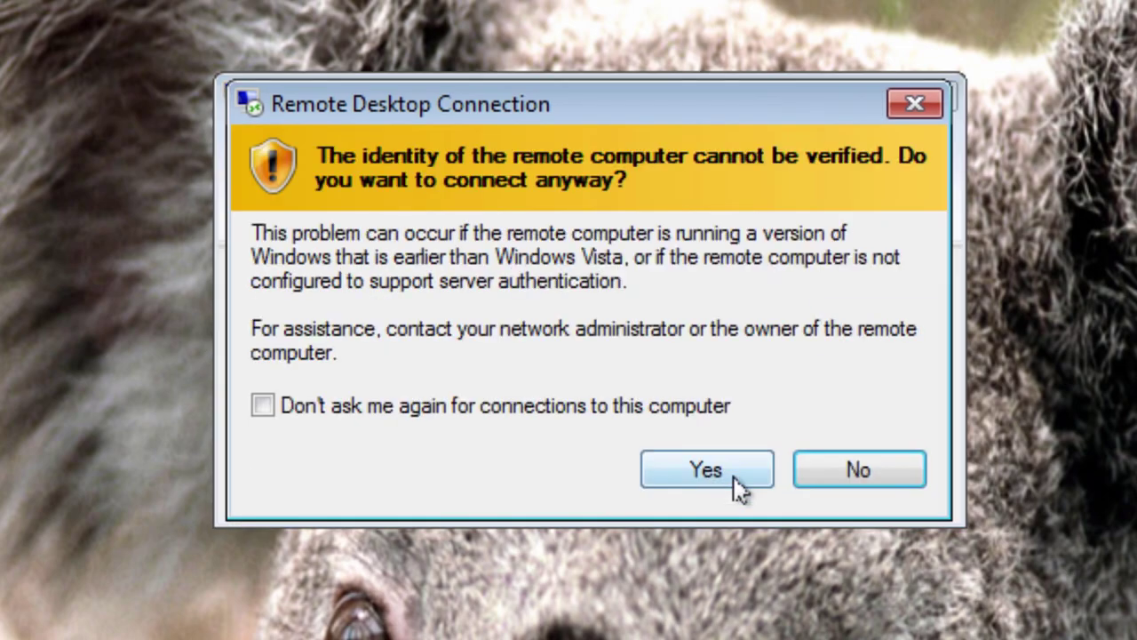
{"action": "left_click", "coordinate": [731, 474]}
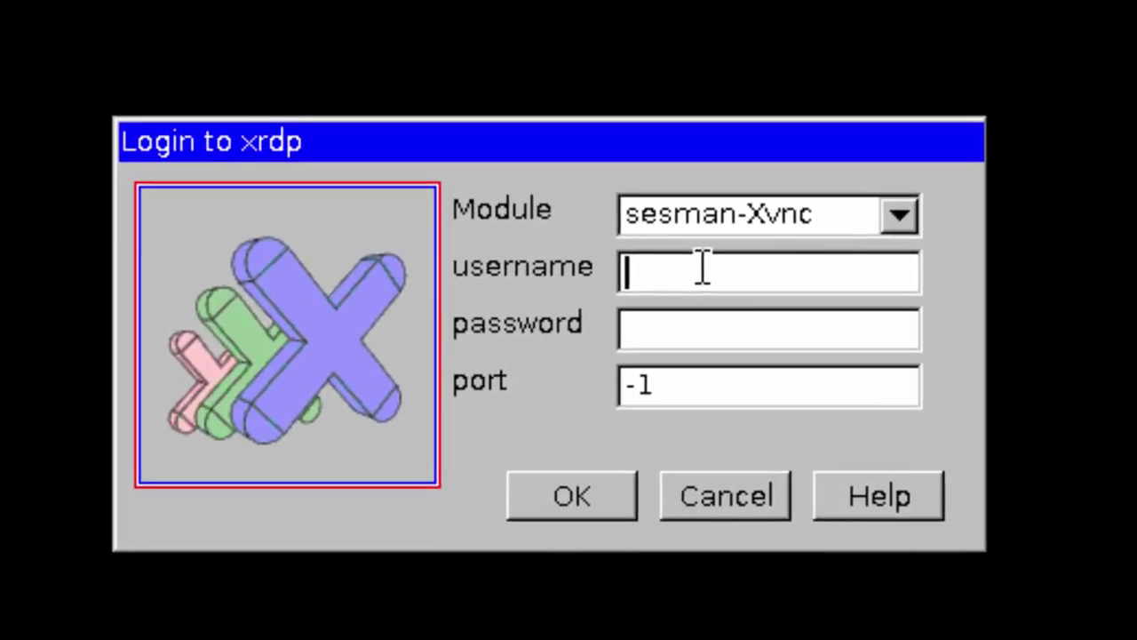
Log in to xrdp with the account username and password, keeping the sesman-Xvnc module and setting the port to 5910
{"action": "type", "text": "mike"}
{"action": "key", "text": "Tab"}
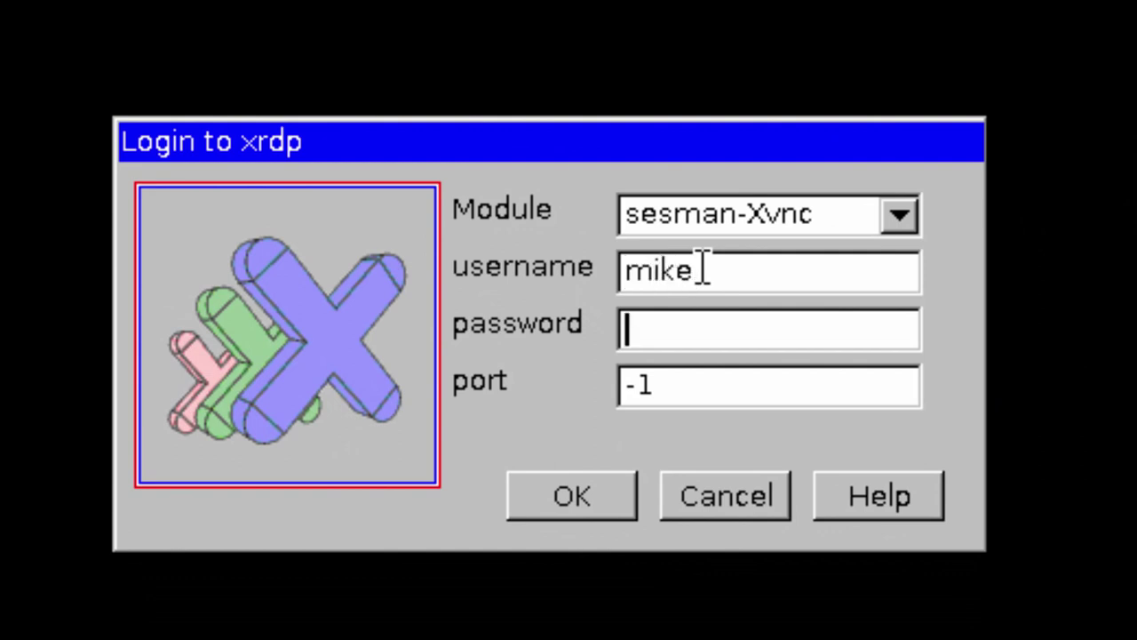
{"action": "type", "text": "*********"}
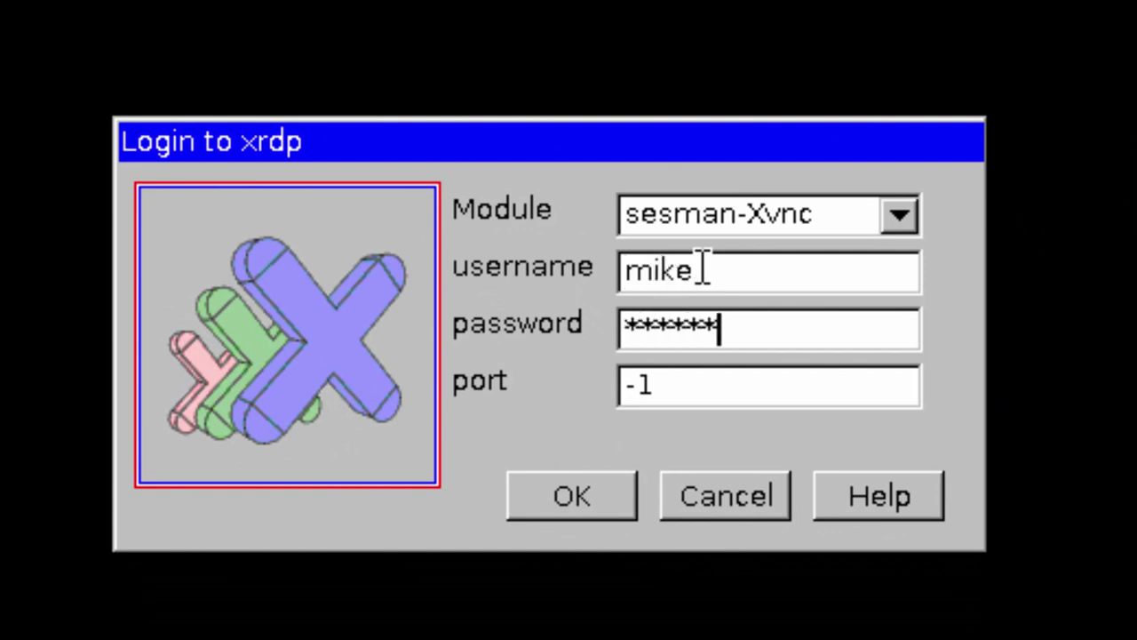
{"action": "key", "text": "BackSpace"}
{"action": "key", "text": "BackSpace"}
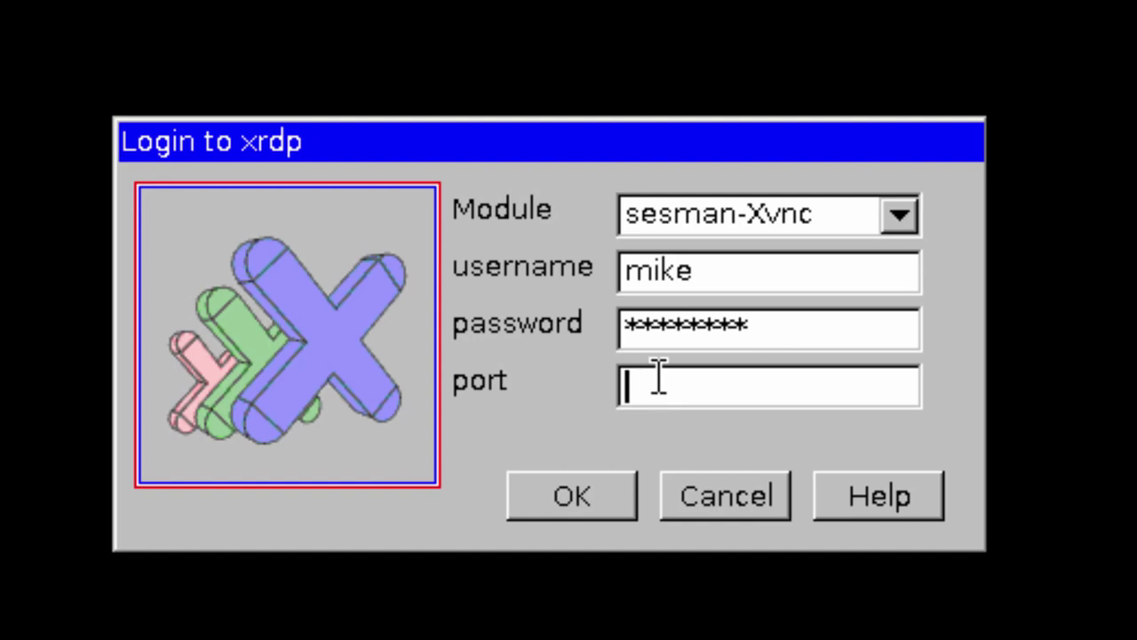
{"action": "type", "text": "5910"}
{"action": "left_click", "coordinate": [574, 508]}
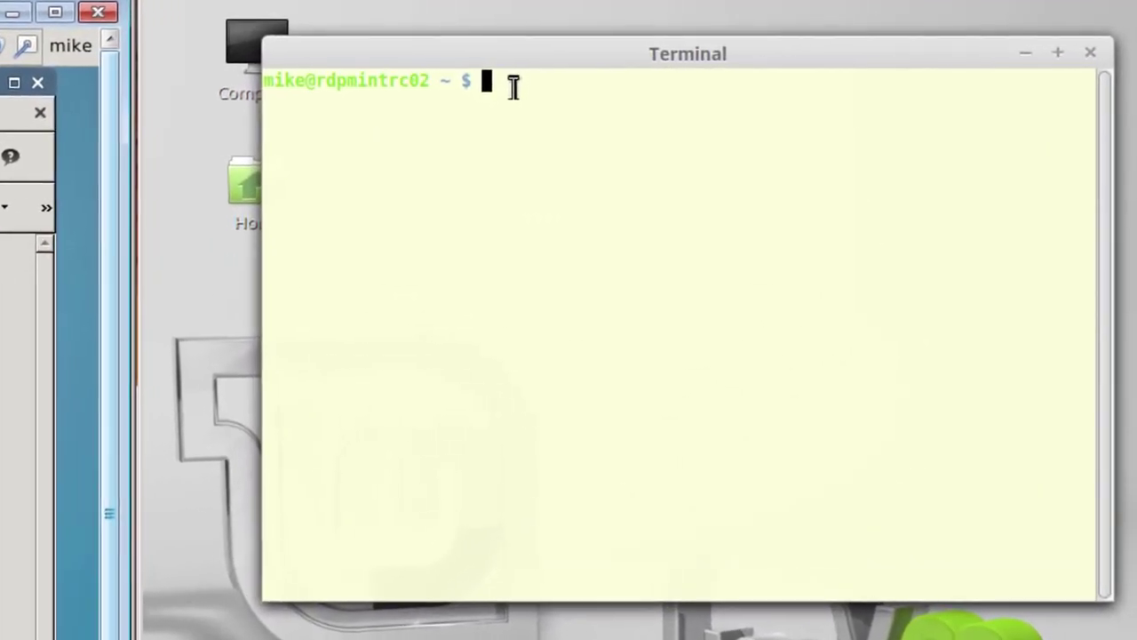
Switch to the Linux Mint machine's Terminal and try to read the log's last lines with tail /var/log/xrdp-sesman.log
{"action": "type", "text": "tail "}
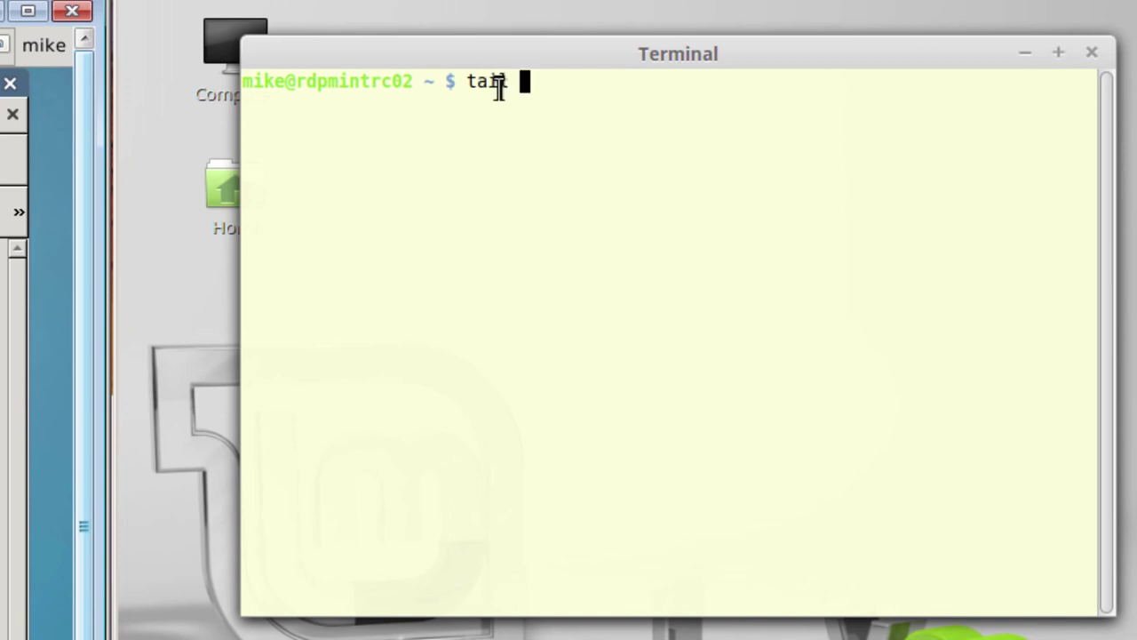
{"action": "type", "text": "/var/log/xrdp"}
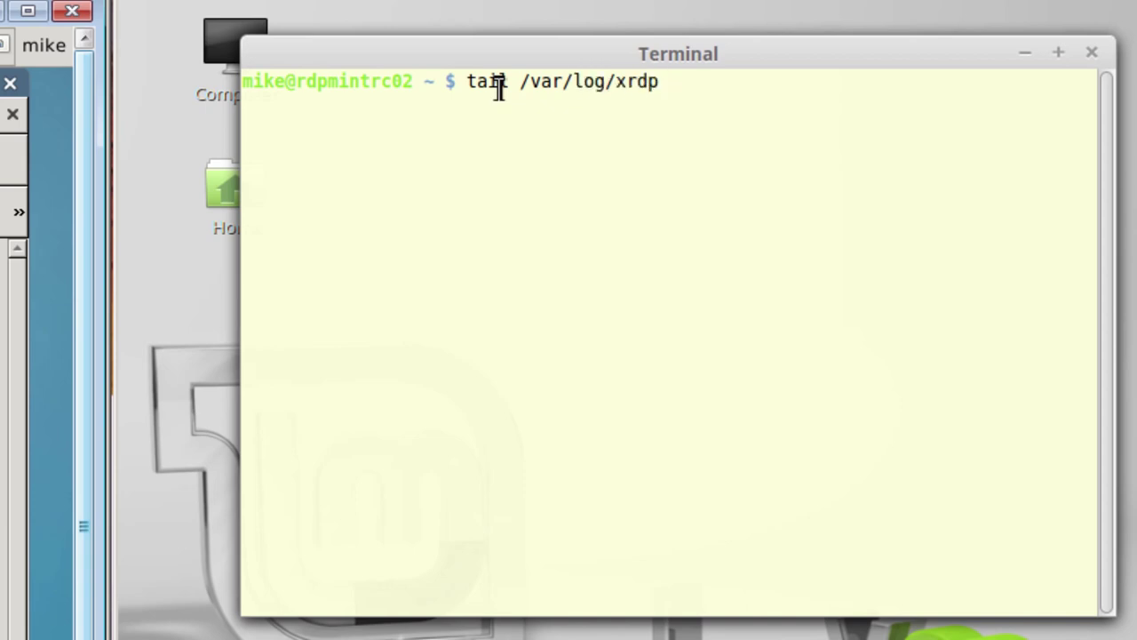
{"action": "type", "text": "-sesman"}
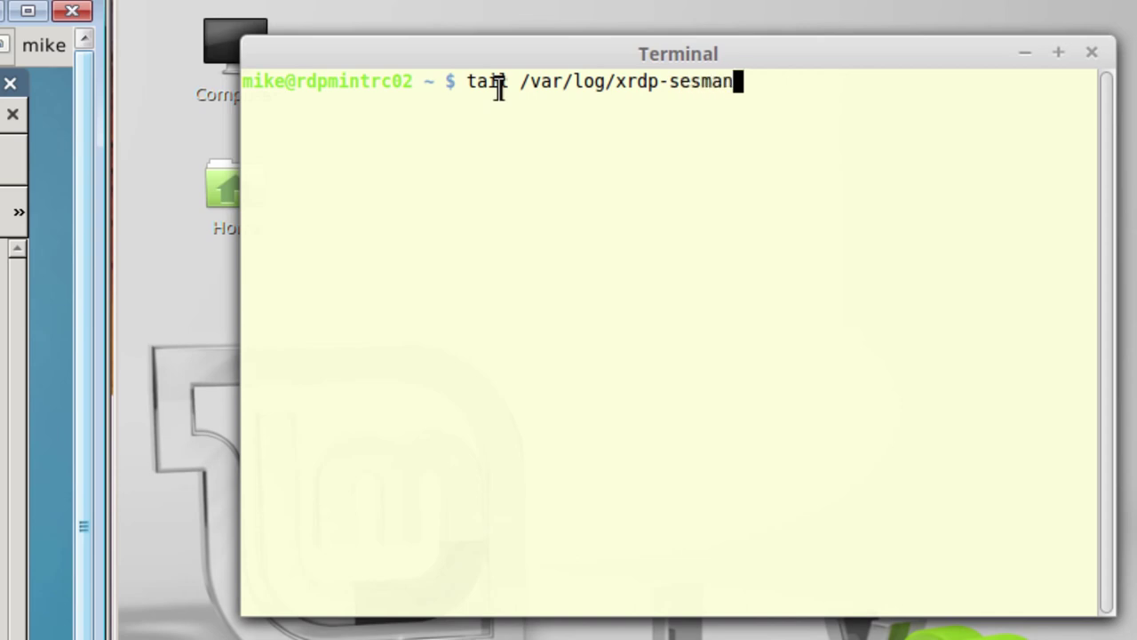
{"action": "type", "text": ".log"}
{"action": "key", "text": "Return"}
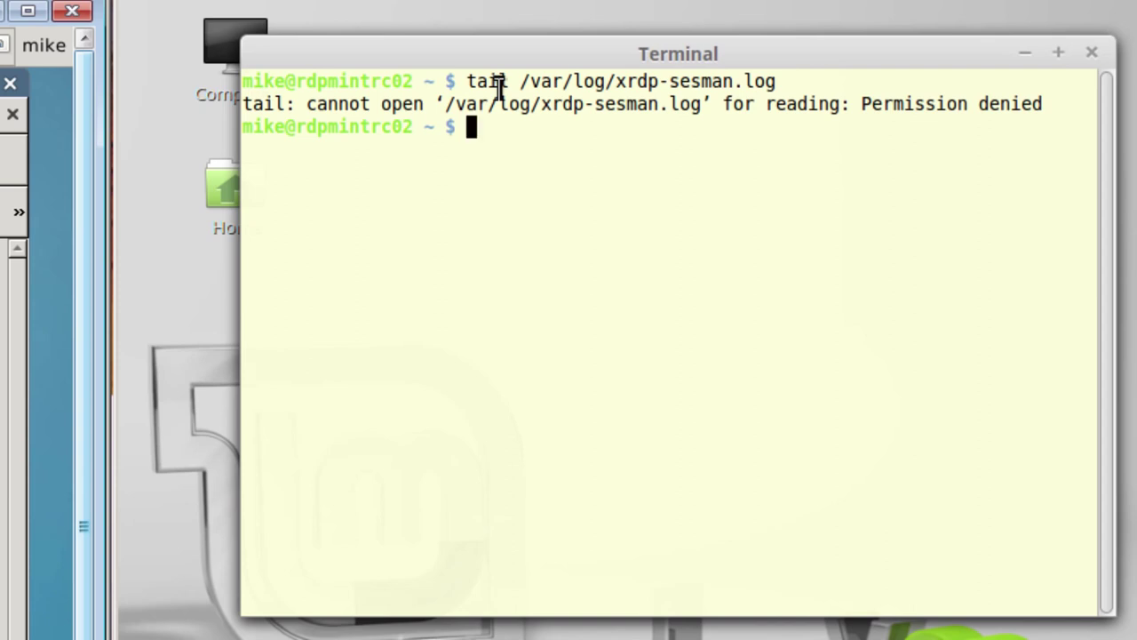
Rerun the log command with root rights as sudo tail /var/log/xrdp-sesman.log, entering the account's sudo password
{"action": "key", "text": "Up"}
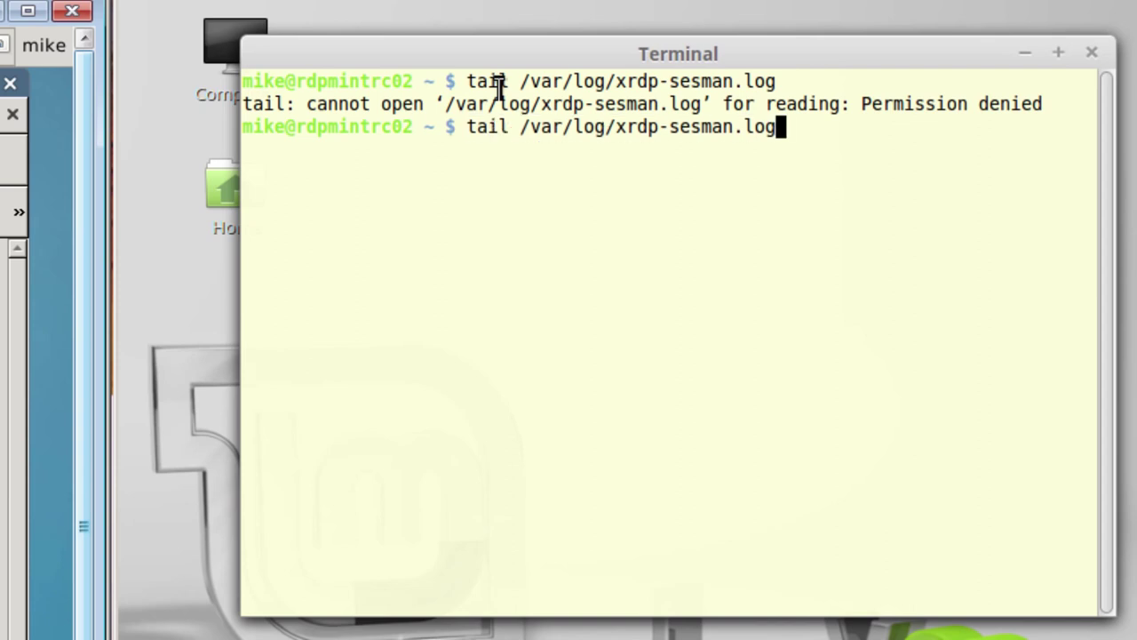
{"action": "key", "text": "Left"}
{"action": "key", "text": "Left"}
{"action": "key", "text": "Left"}
{"action": "key", "text": "Left"}
{"action": "key", "text": "Left"}
{"action": "key", "text": "Left"}
{"action": "key", "text": "Left"}
{"action": "key", "text": "Left"}
{"action": "key", "text": "Left"}
{"action": "key", "text": "Left"}
{"action": "key", "text": "Left"}
{"action": "key", "text": "Left"}
{"action": "key", "text": "Left"}
{"action": "key", "text": "Left"}
{"action": "key", "text": "Left"}
{"action": "key", "text": "Left"}
{"action": "key", "text": "Left"}
{"action": "key", "text": "Left"}
{"action": "key", "text": "Left"}
{"action": "key", "text": "Left"}
{"action": "key", "text": "Left"}
{"action": "key", "text": "Left"}
{"action": "type", "text": "suso"}
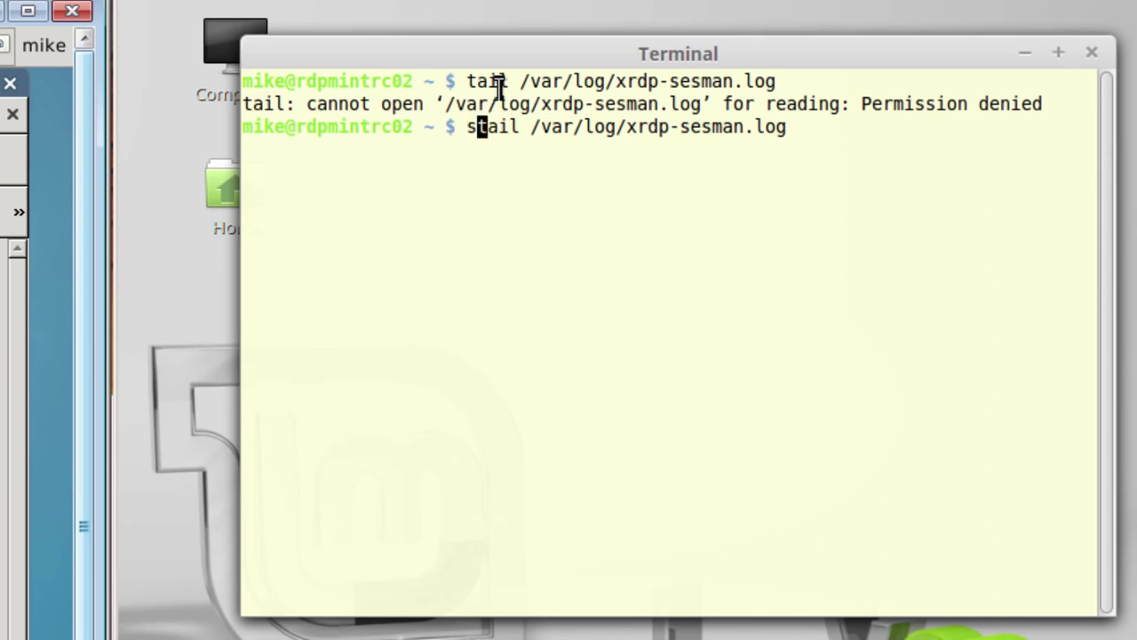
{"action": "key", "text": "BackSpace"}
{"action": "key", "text": "BackSpace"}
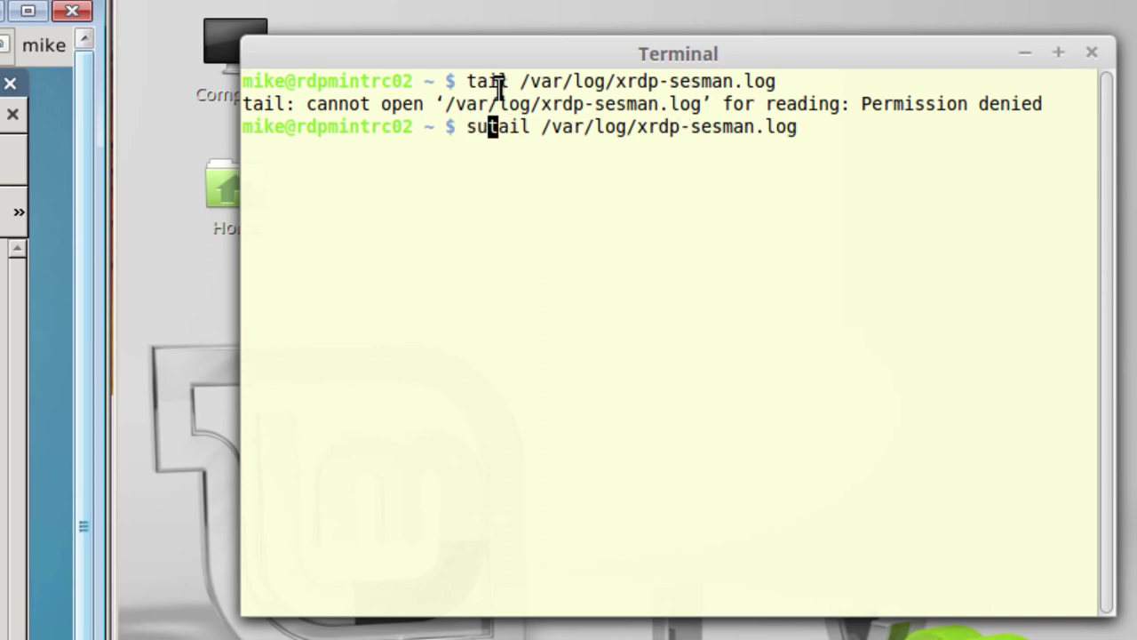
{"action": "type", "text": "do"}
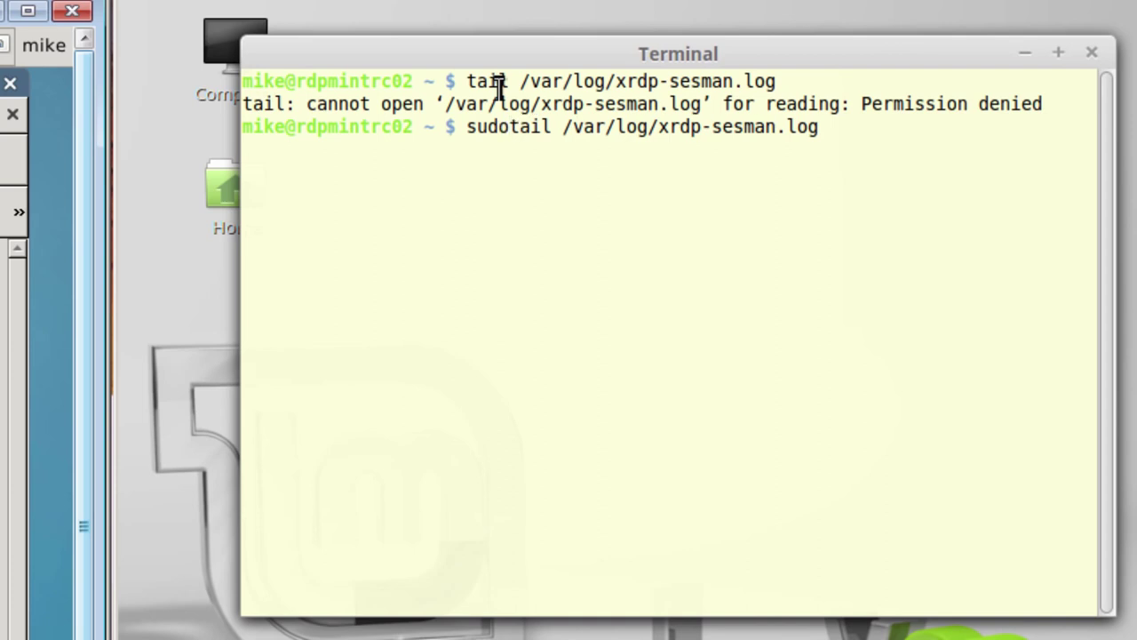
{"action": "key", "text": "Return"}
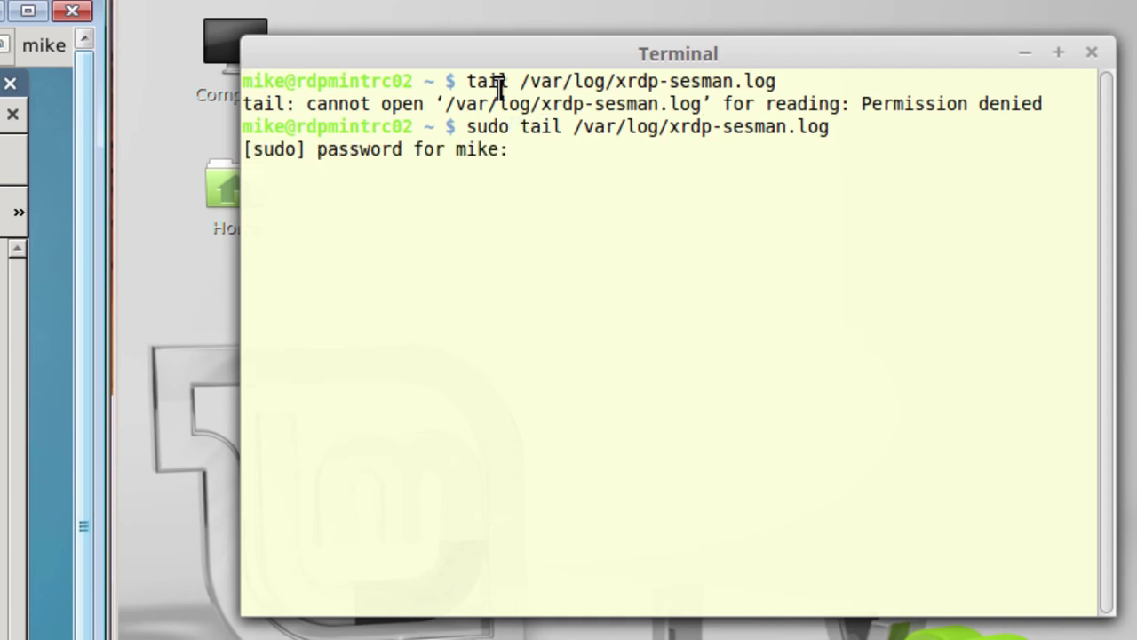
{"action": "key", "text": "Return"}
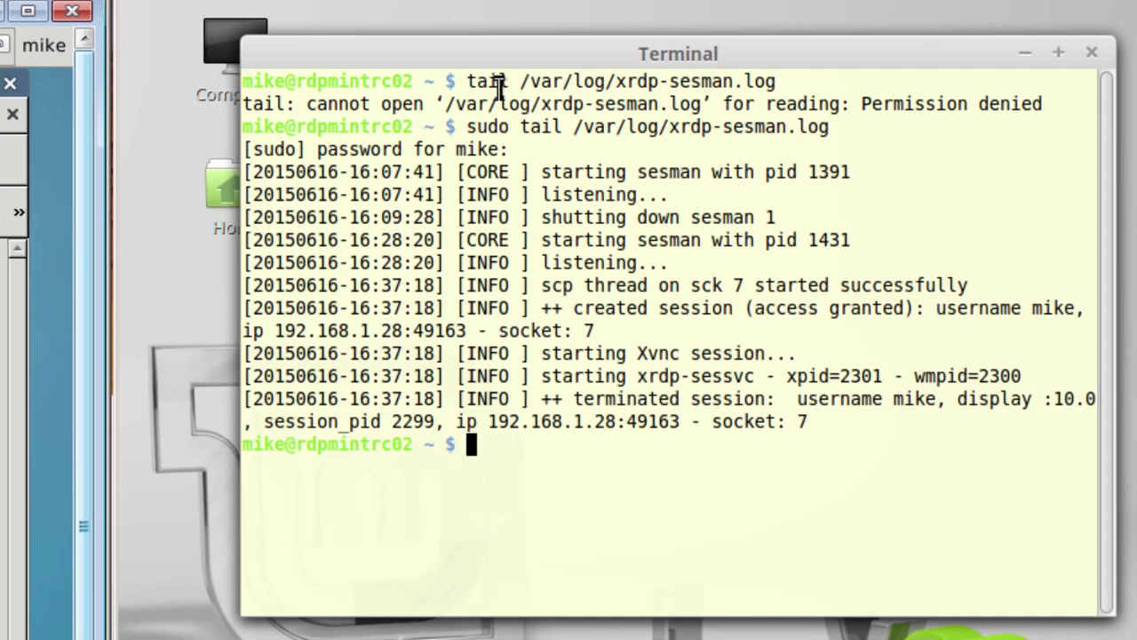